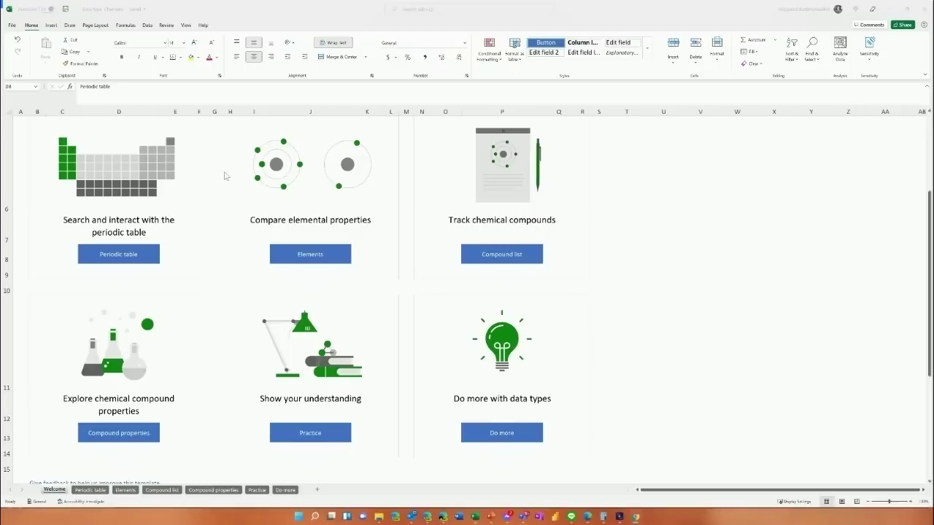
On the Periodic table sheet, highlight the elements by atomic radius.
click(128, 257)
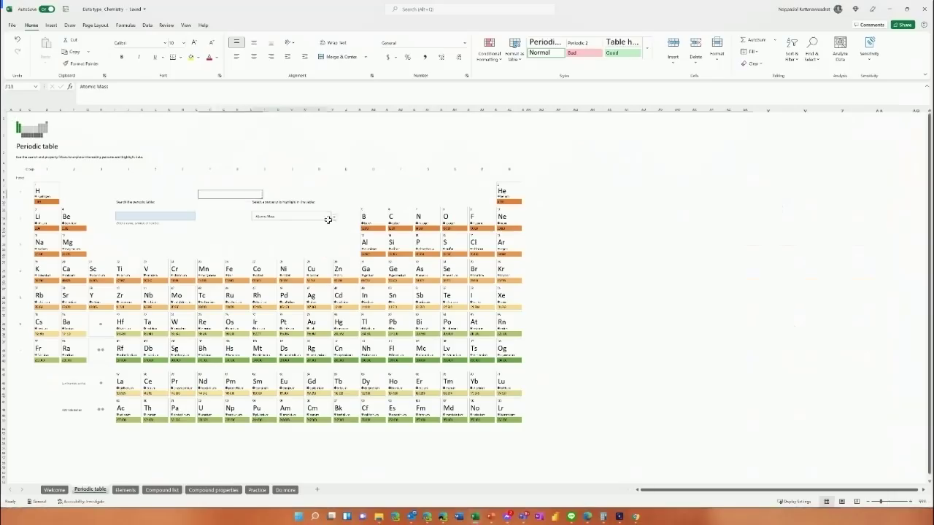
click(351, 205)
click(202, 220)
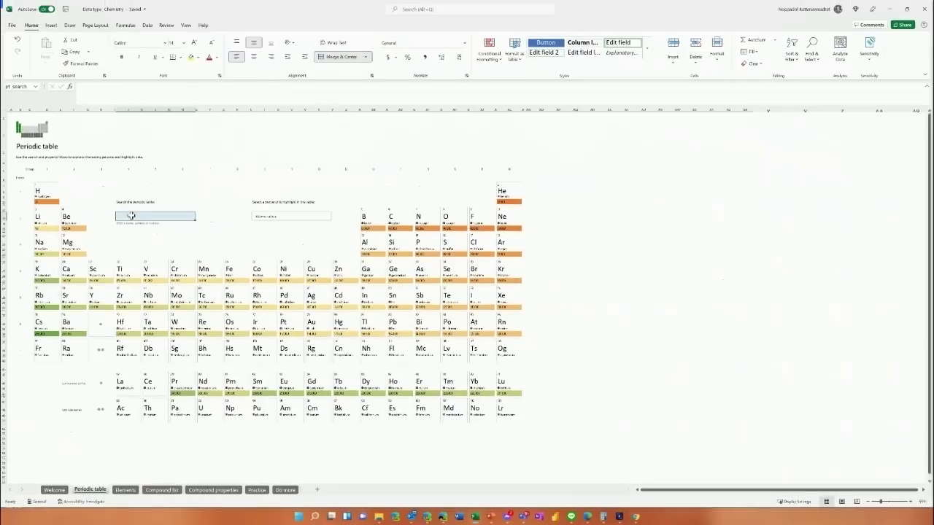
click(132, 216)
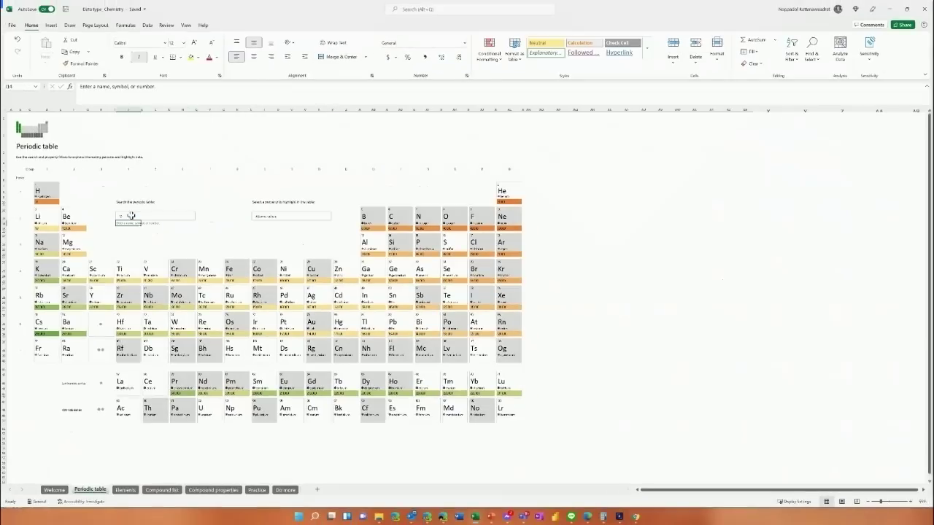
On the Elements sheet, add Block and CAS number columns to the element table.
click(125, 490)
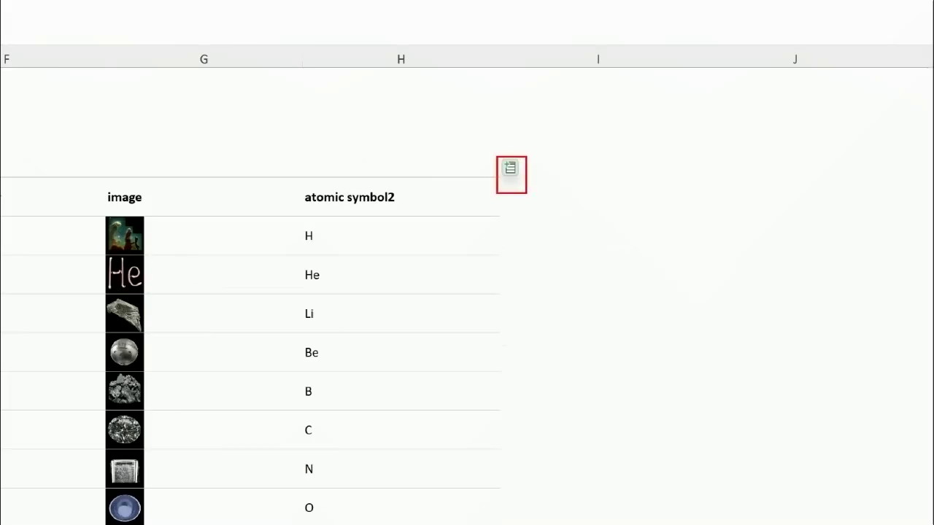
click(512, 167)
click(528, 235)
click(608, 167)
click(636, 258)
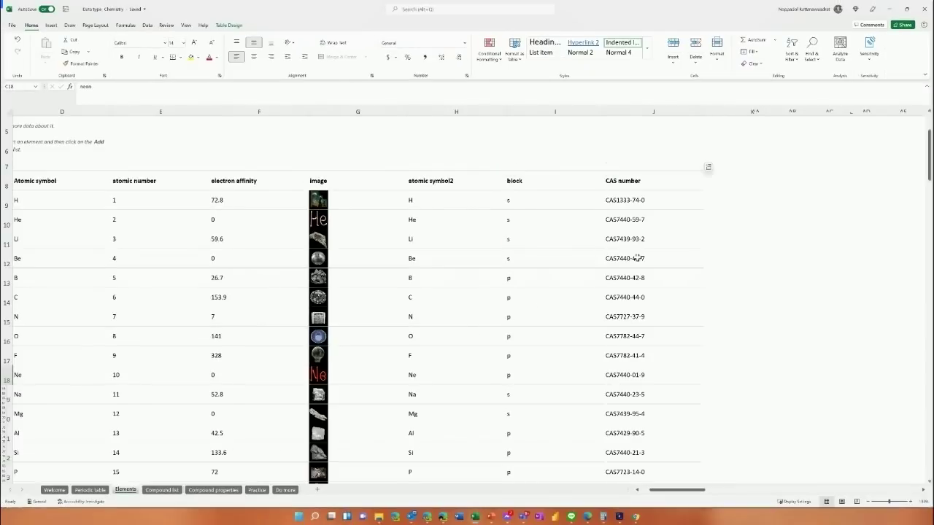
View the Compound list and Compound properties sheets, then answer Hydrogen and Nickel on Practice.
click(164, 490)
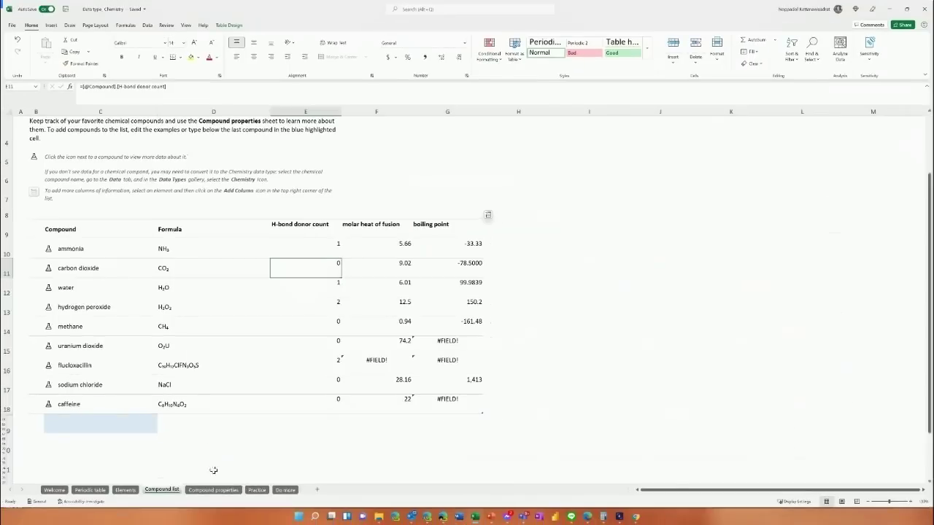
click(213, 490)
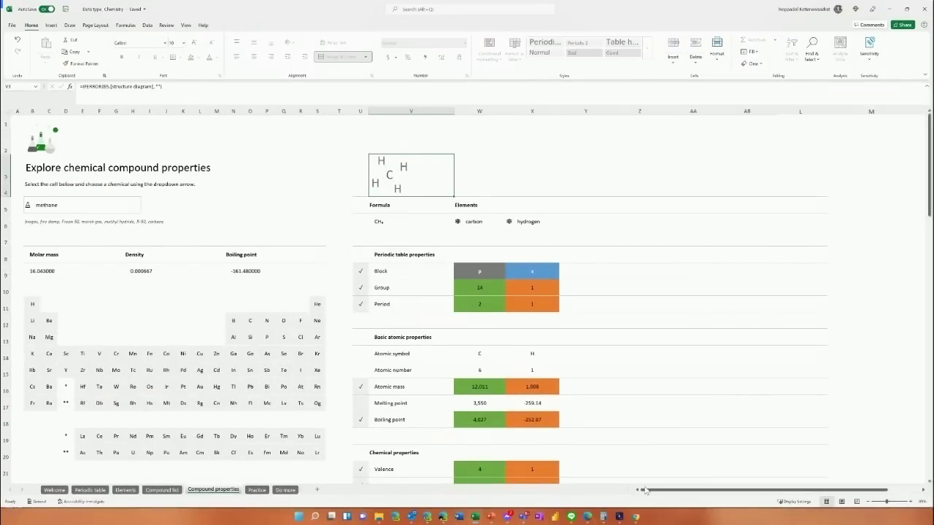
click(257, 490)
click(134, 231)
text(Hydro)
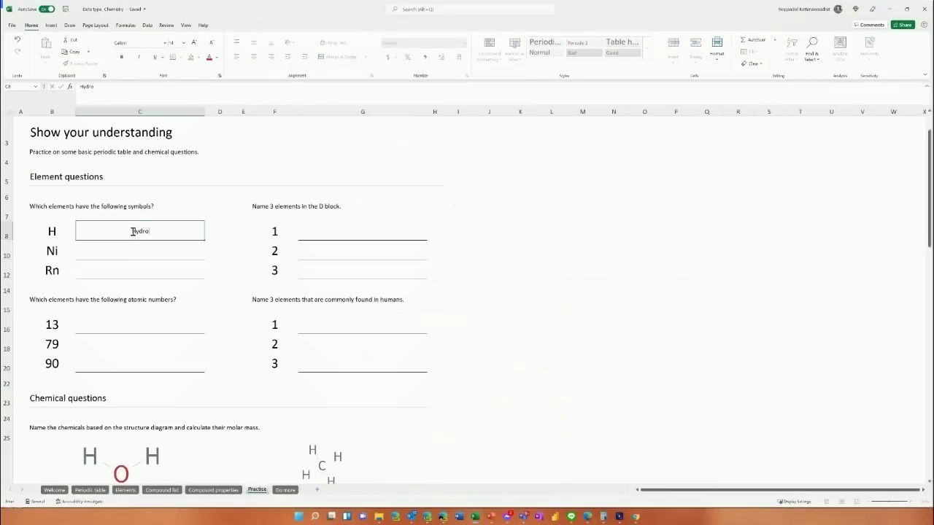
text(gen)
key(Return)
text(Ni)
key(Return)
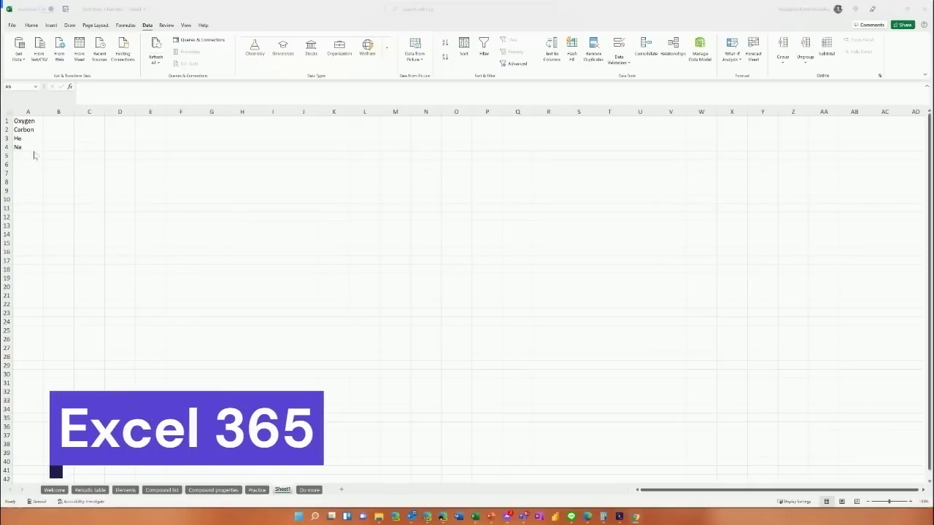
Select the element names in A1:A4 and show the Data Types gallery.
ctrl+scroll(34, 157, up, 4)
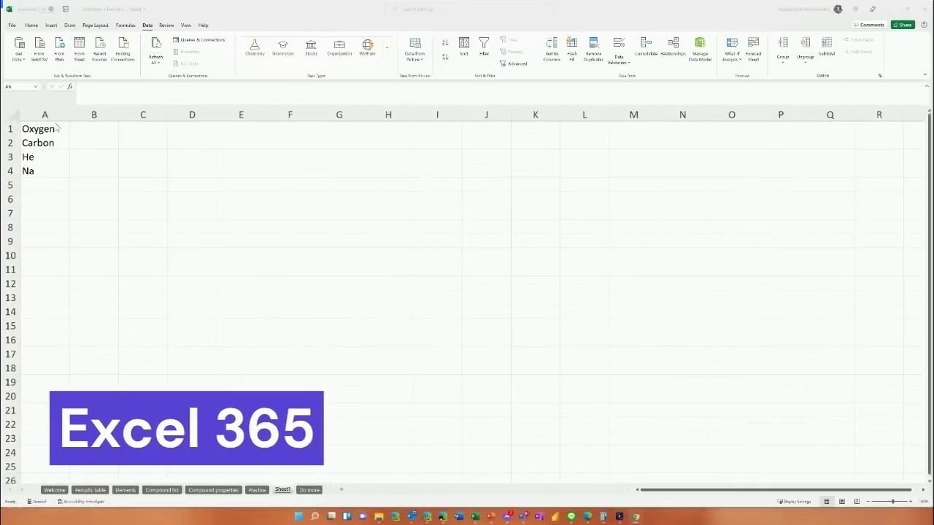
drag(57, 129, 47, 169)
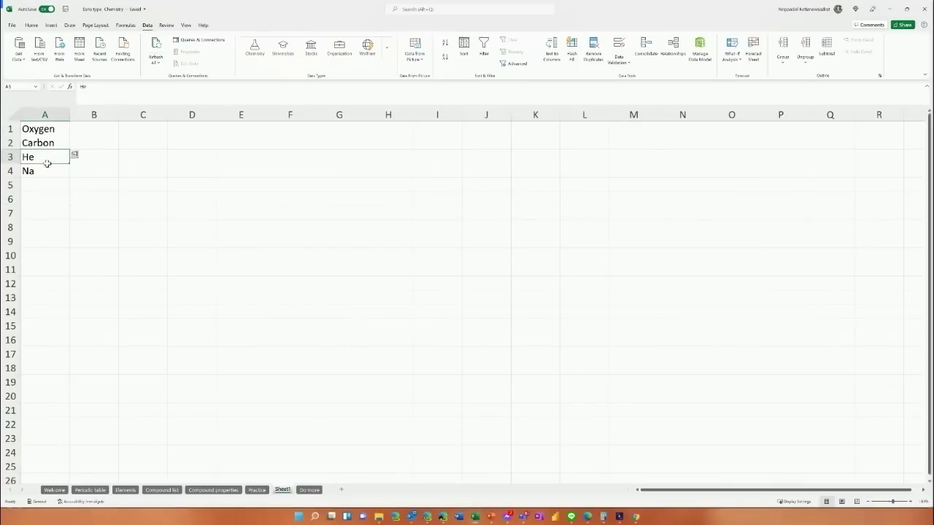
click(146, 171)
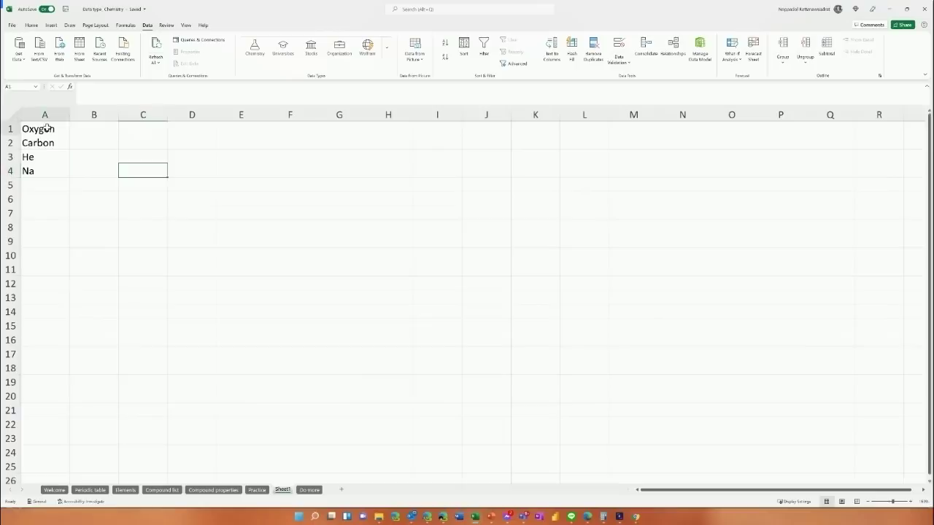
drag(40, 129, 47, 174)
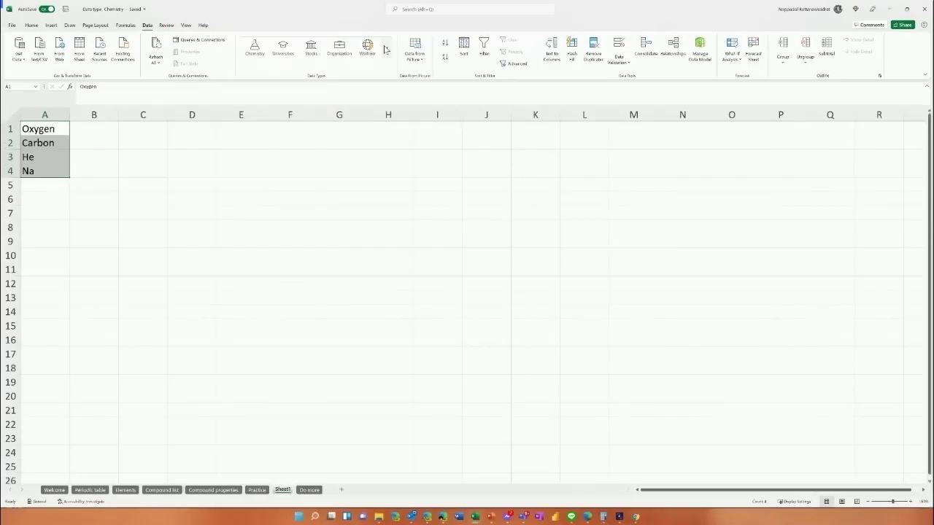
click(387, 50)
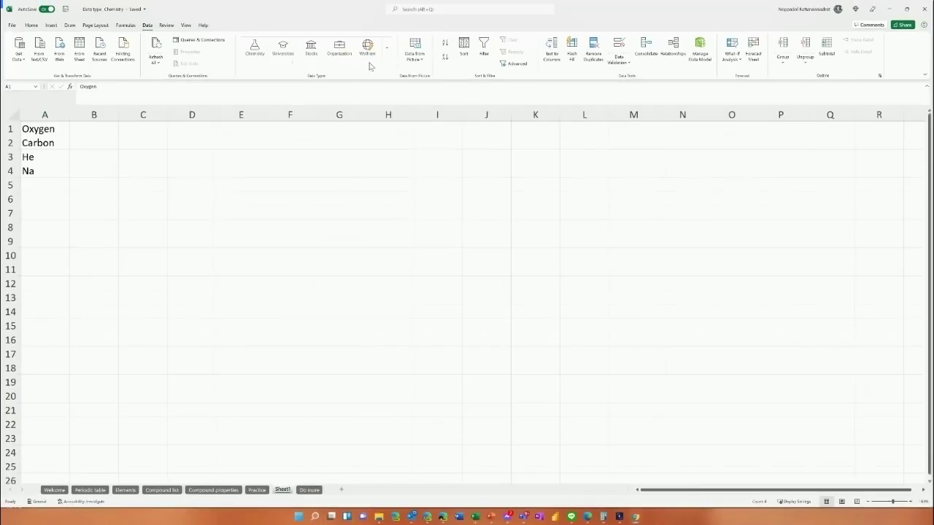
Convert A1:A4 to the Chemistry data type and bring up the element field list.
click(253, 46)
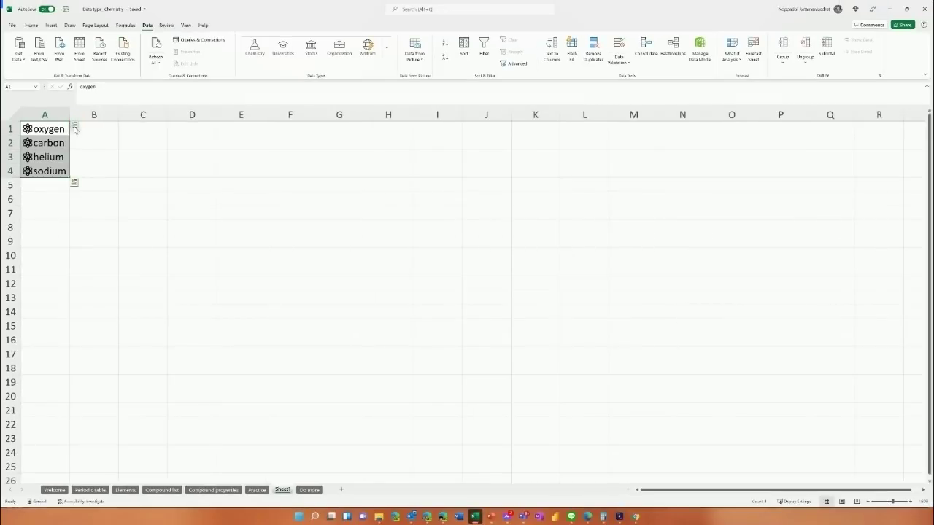
click(75, 127)
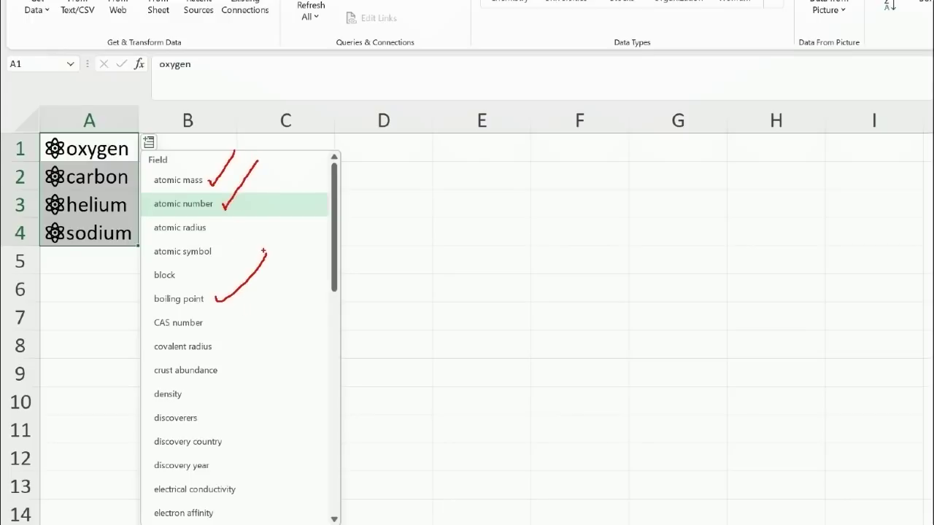
Insert atomic mass, atomic number and boiling point into B–D, widening column B to show 22.98976928.
key(Escape)
click(75, 126)
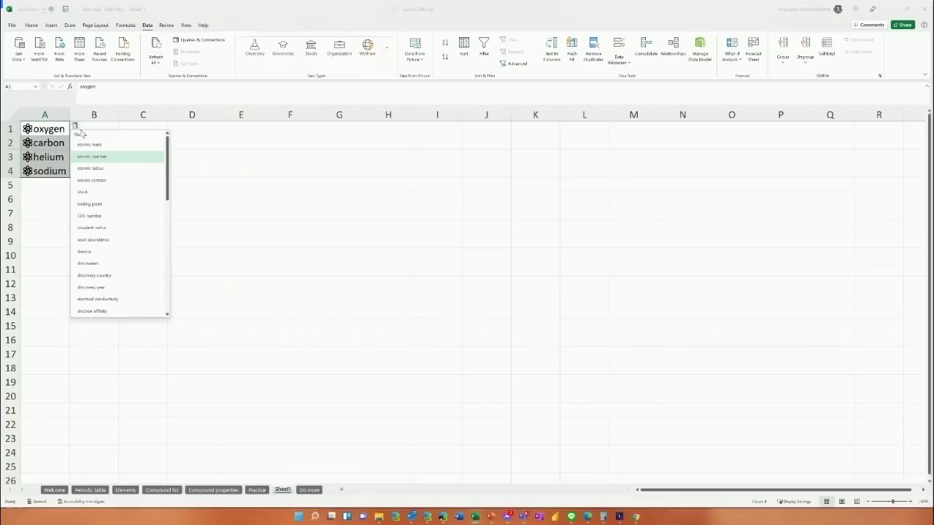
click(89, 145)
click(75, 127)
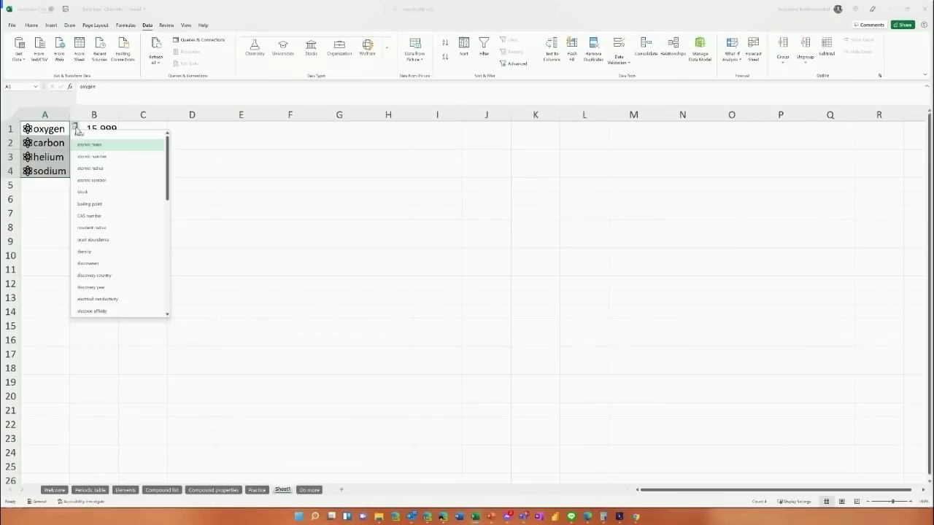
click(92, 157)
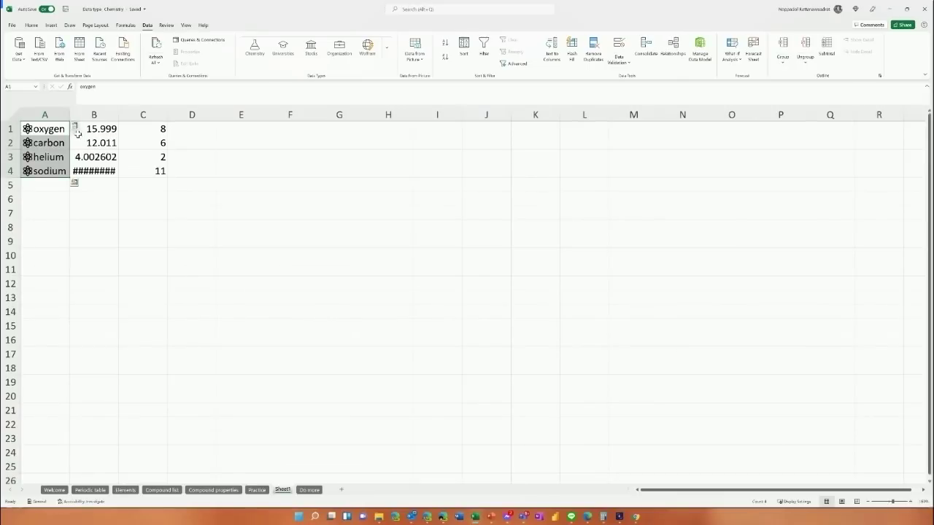
click(76, 127)
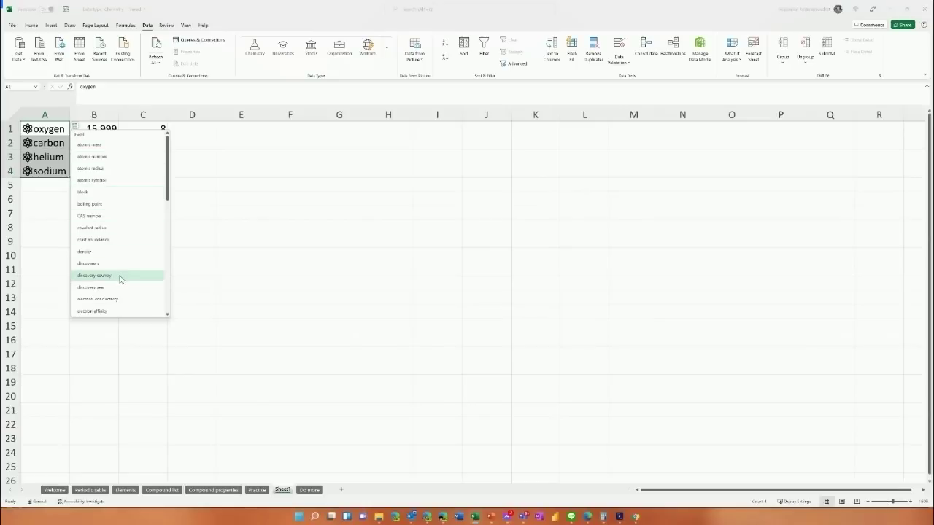
click(102, 205)
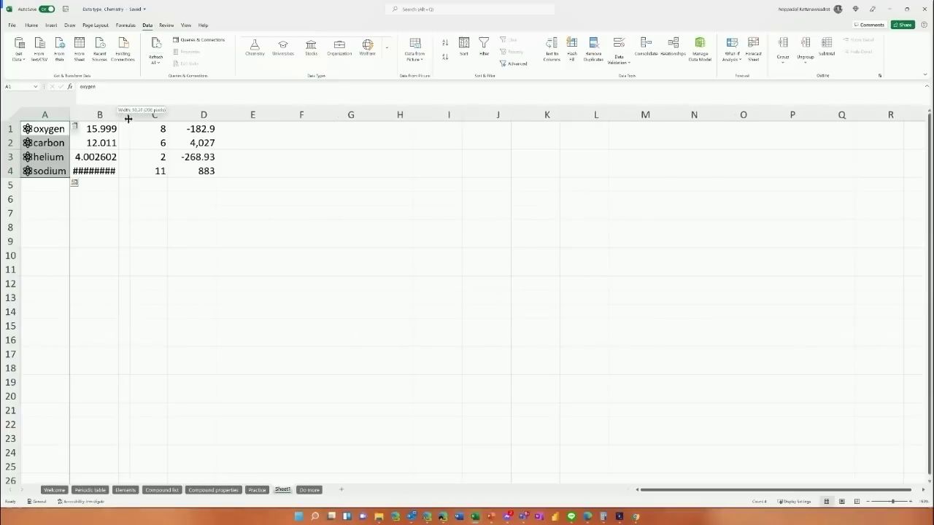
drag(117, 117, 136, 117)
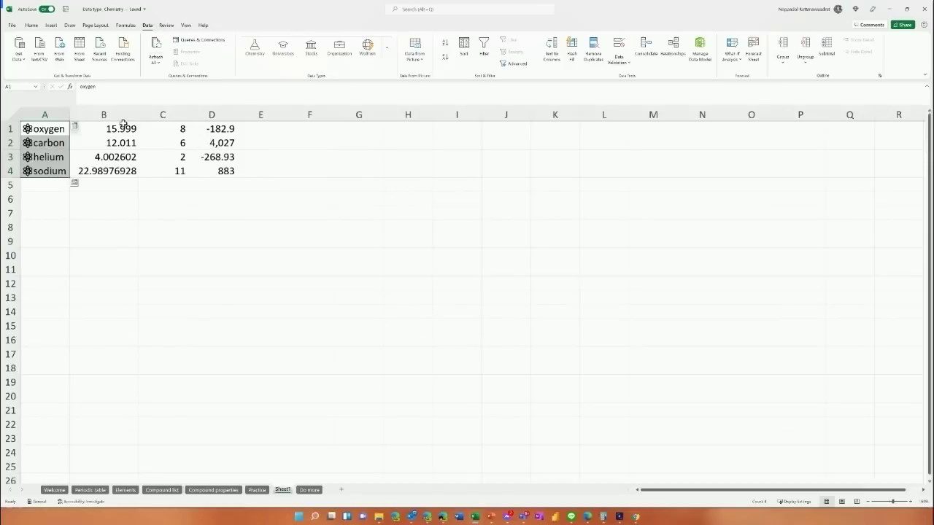
click(13, 128)
right_click(13, 128)
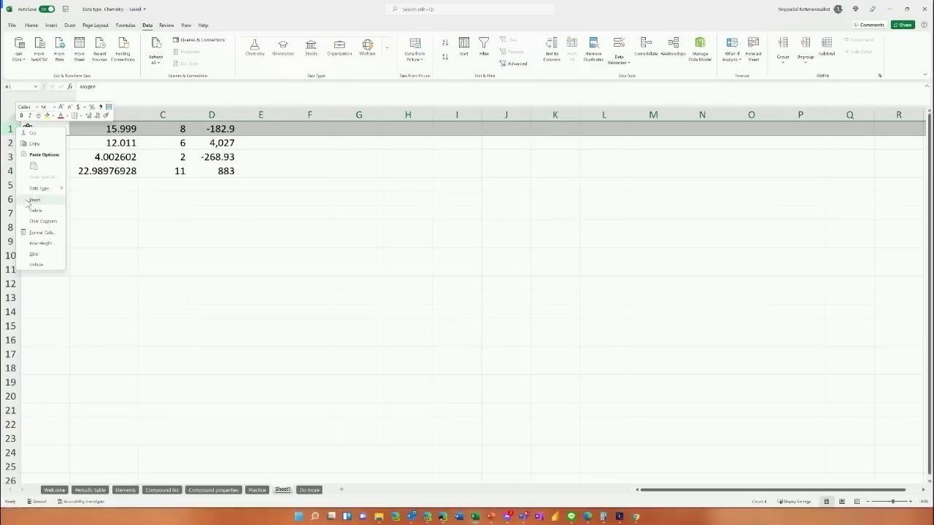
click(29, 200)
click(117, 127)
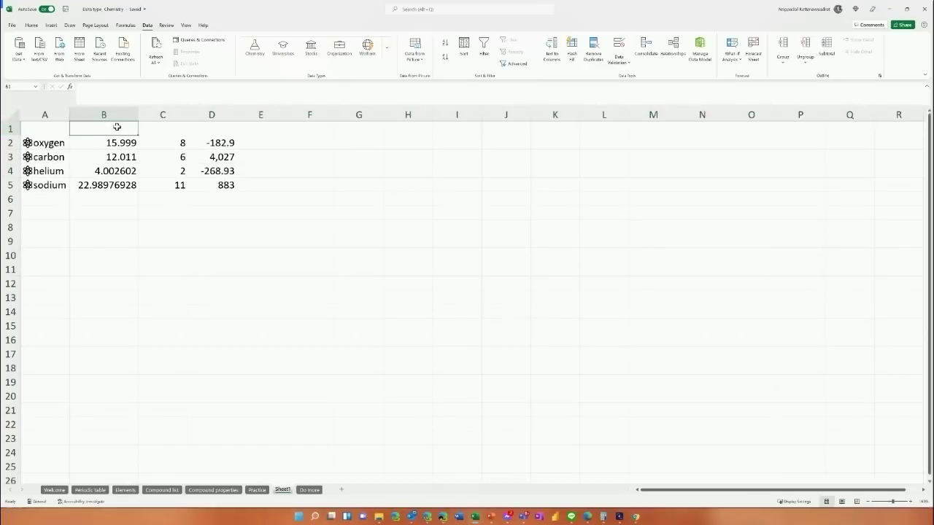
text(Th)
key(BackSpace)
key(BackSpace)
text(Ma)
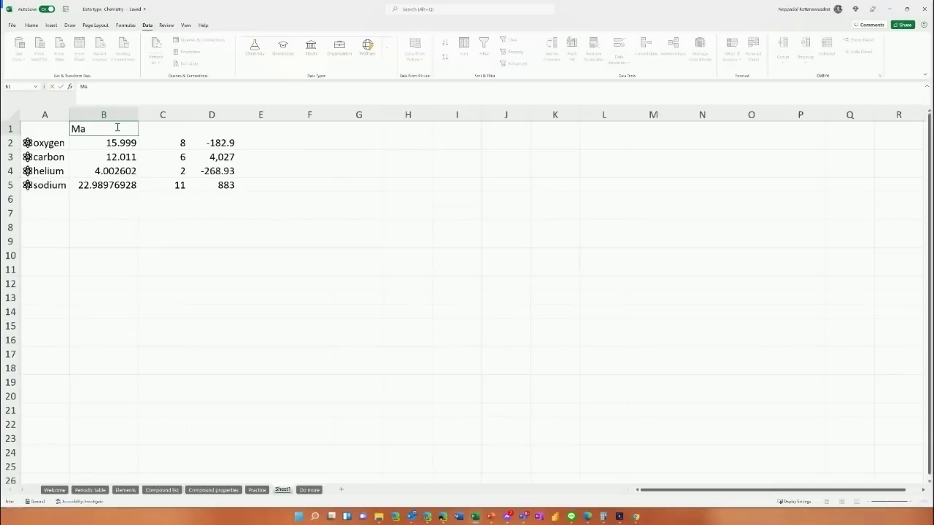
text(ss)
key(Tab)
text(Nubme)
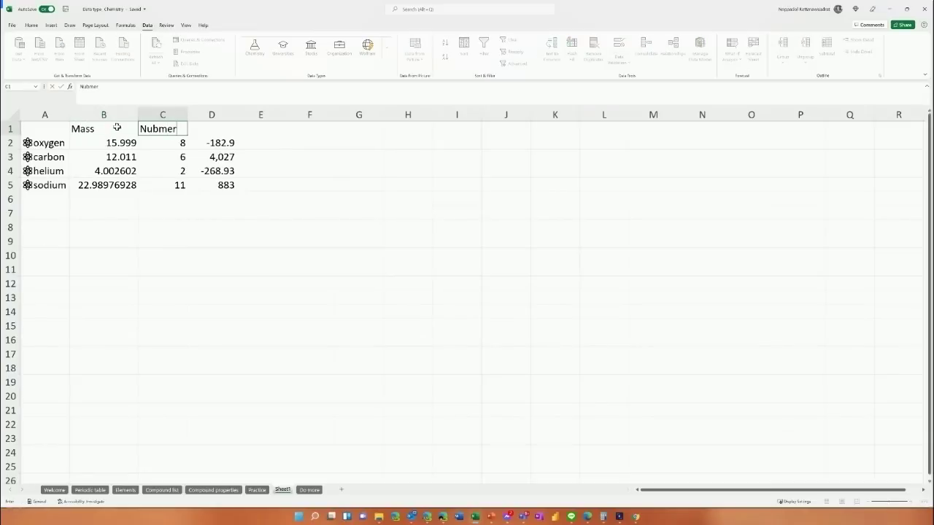
key(Tab)
text(Boiling)
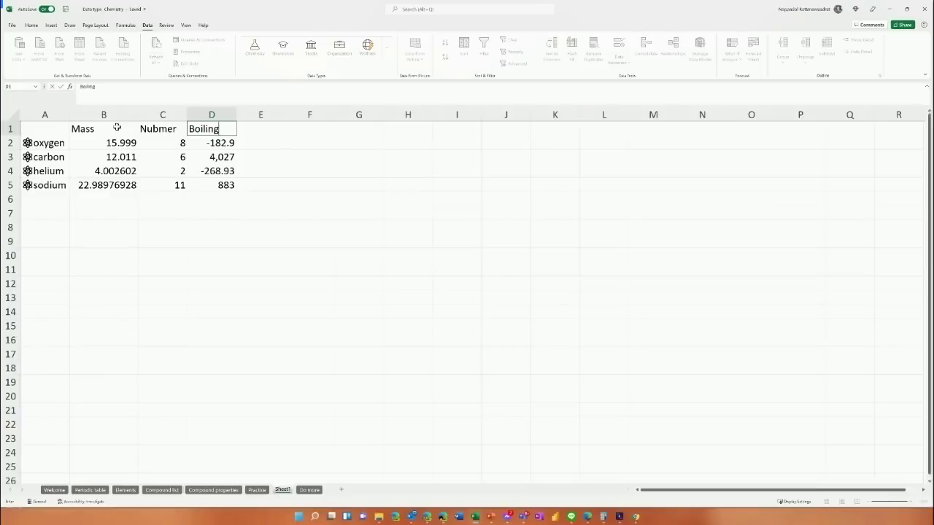
text( Pio)
key(BackSpace)
key(BackSpace)
text(op)
click(268, 265)
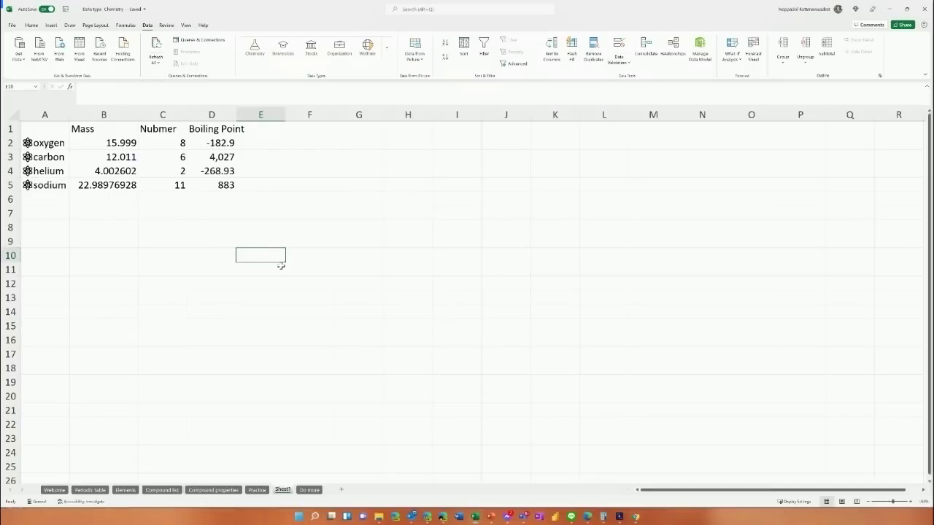
Enter =A2.density in E10 to return oxygen's density of 0.001429.
text(=)
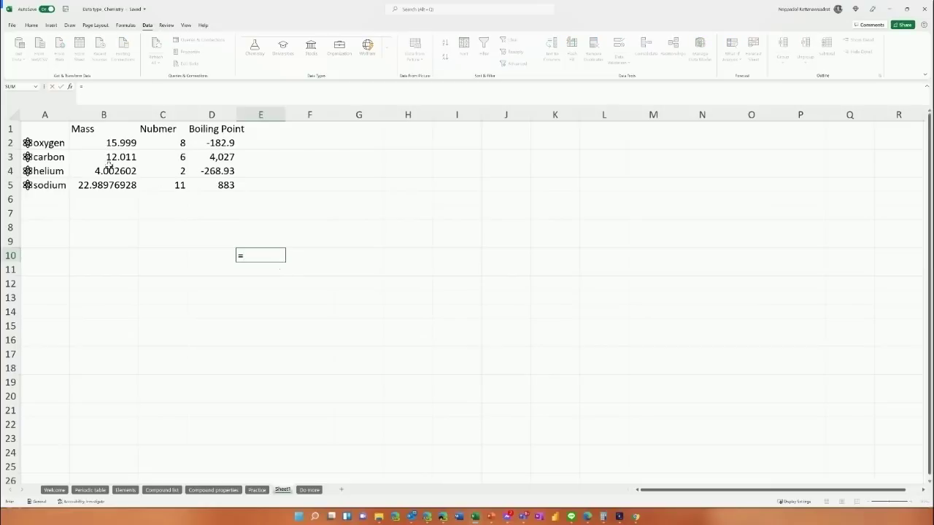
click(60, 144)
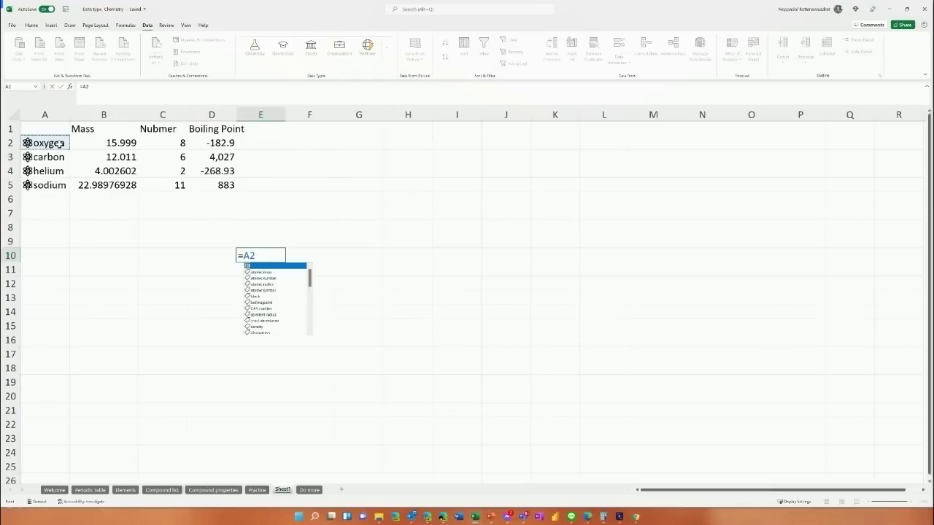
text(.[)
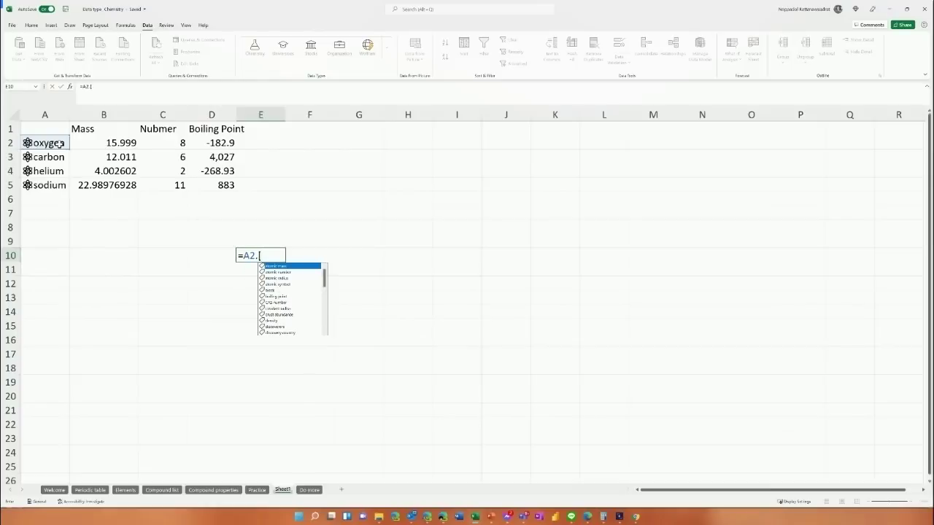
key(Down)
key(Down)
key(Down)
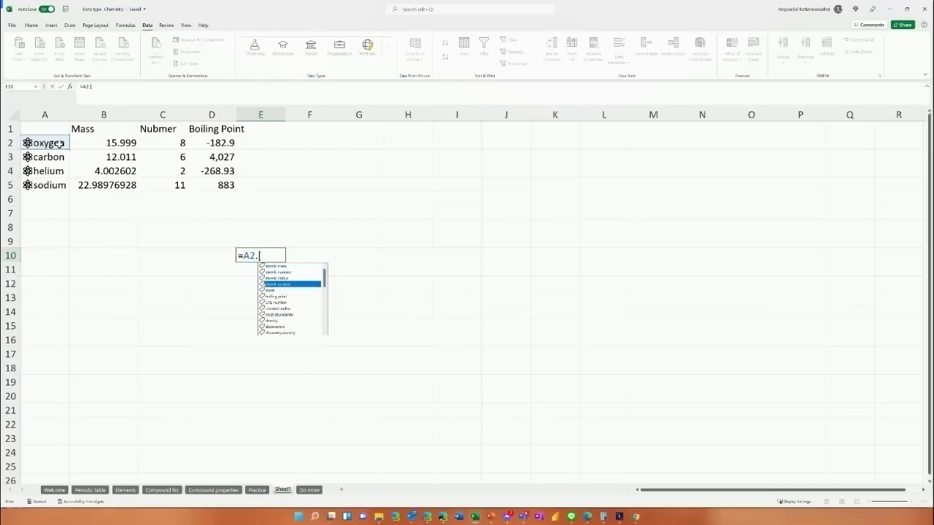
key(Down)
key(Down)
key(Down)
key(Down)
key(Down)
key(Down)
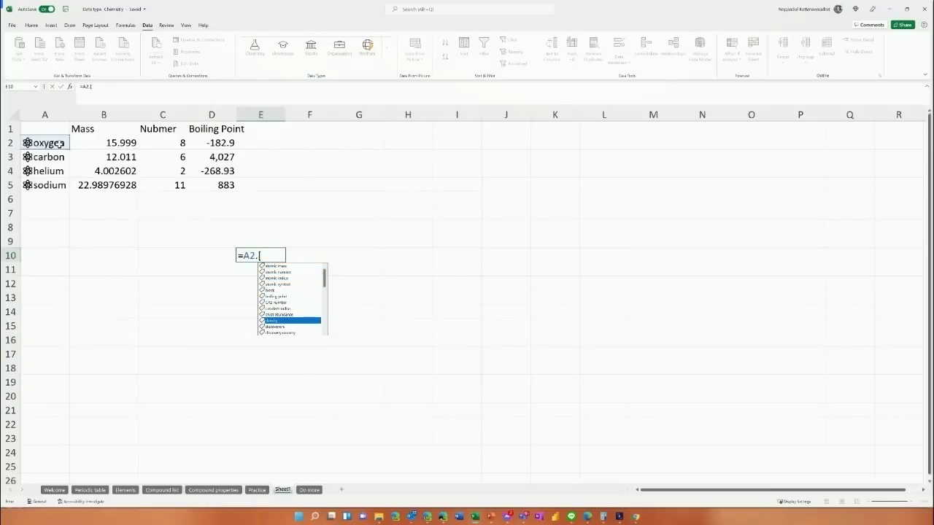
key(Tab)
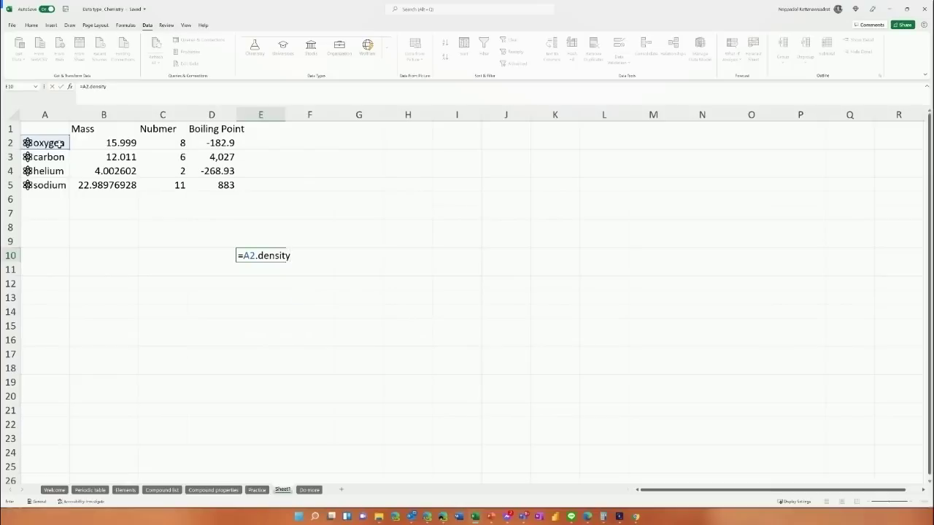
key(Return)
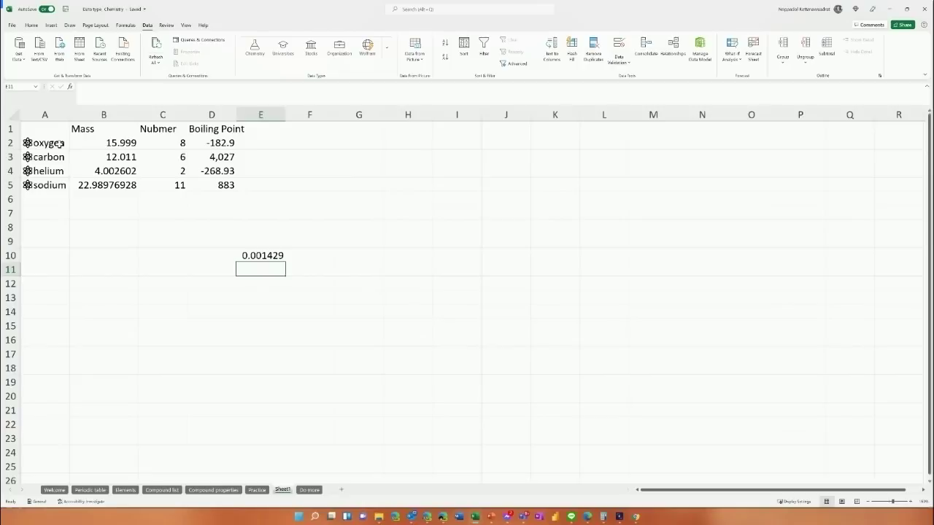
click(263, 253)
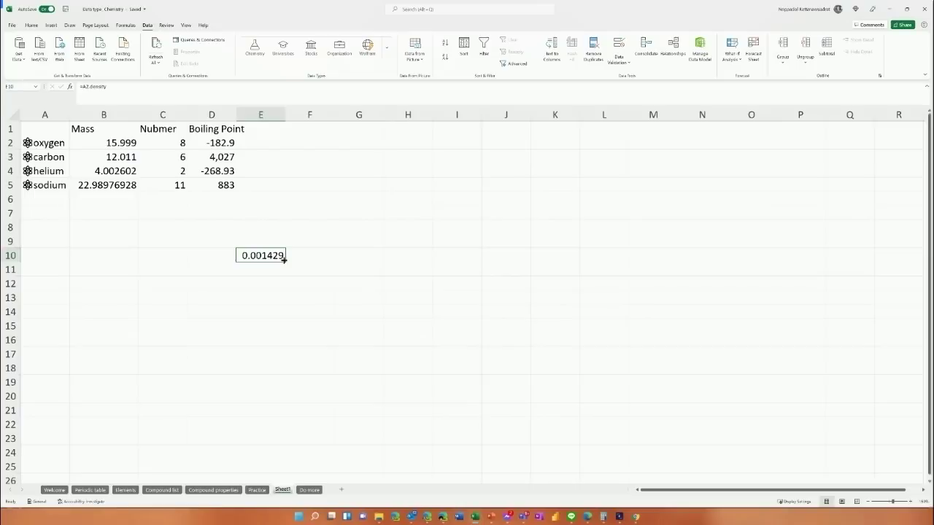
Fill the density formula down to E13, autofit column E, and confirm E11 references A3.
drag(284, 259, 286, 308)
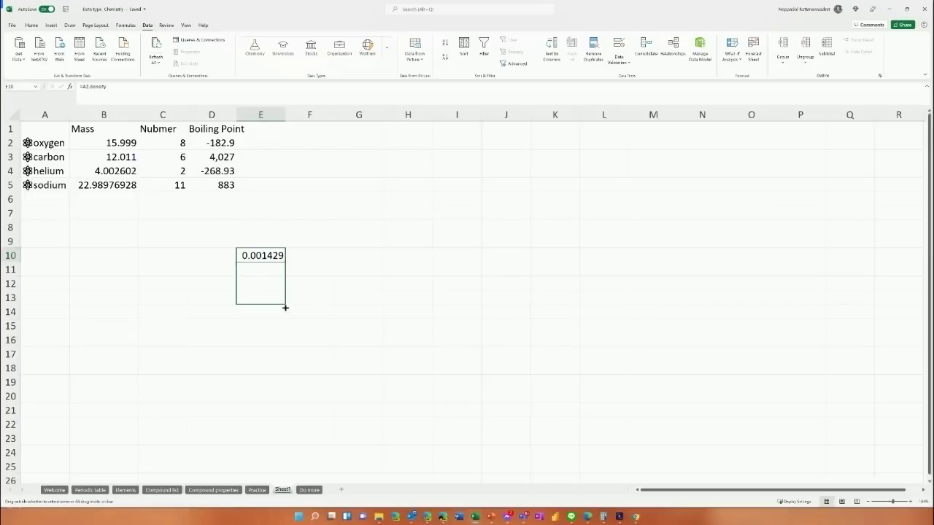
double_click(285, 117)
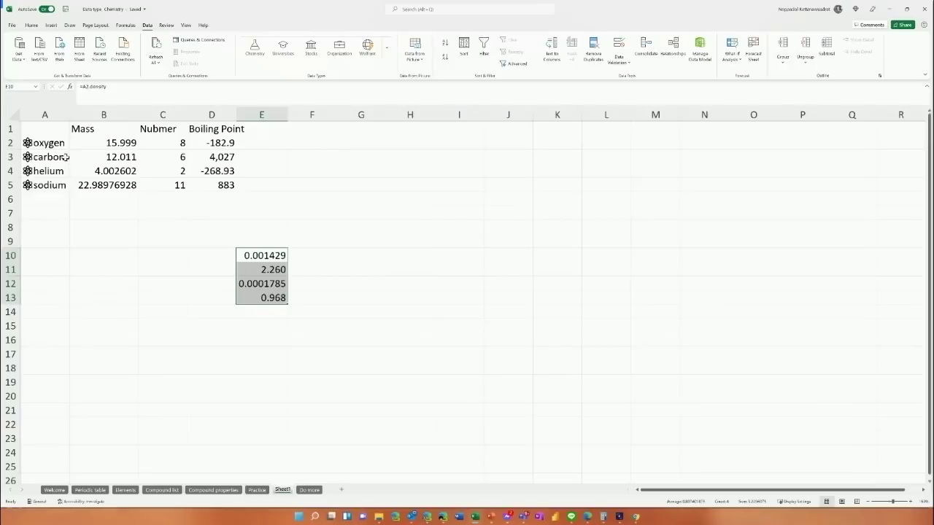
click(273, 270)
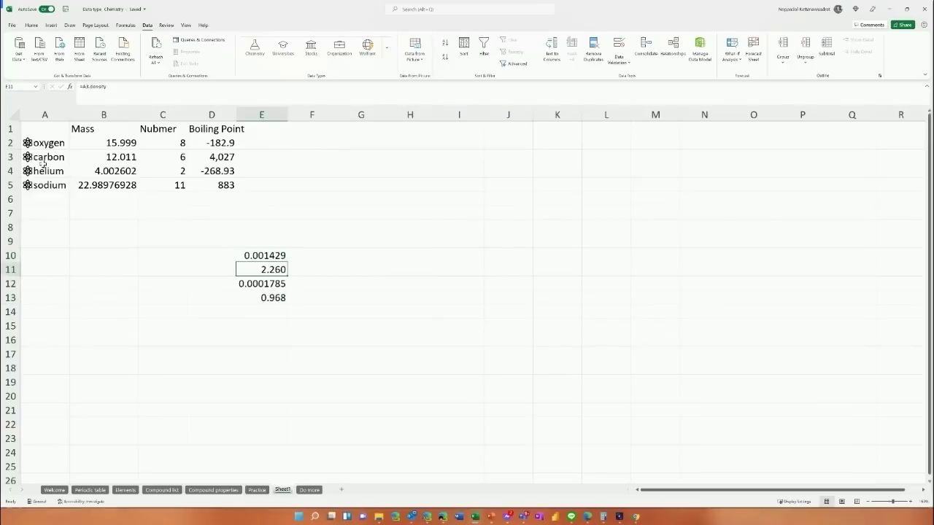
double_click(287, 271)
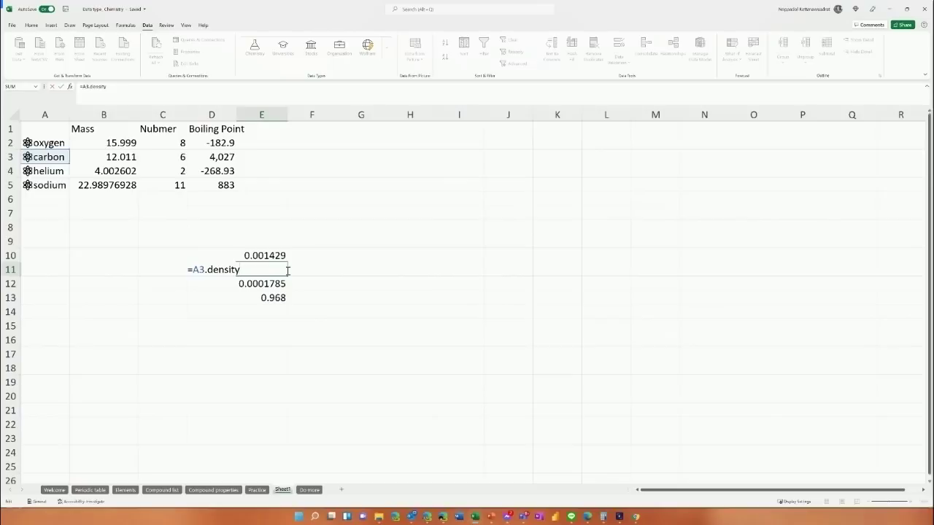
key(Escape)
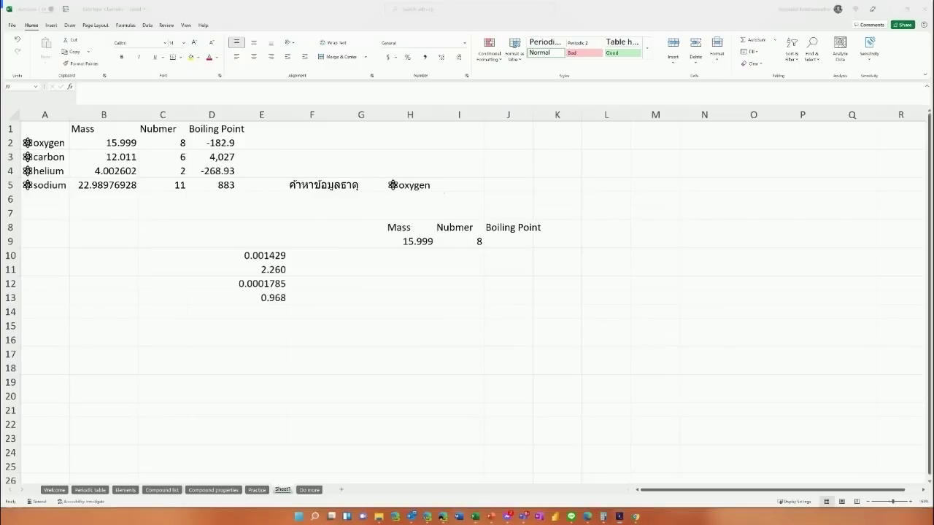
Enter =H5.[boiling point] in J9, returning oxygen's boiling point of -182.9.
drag(282, 159, 576, 254)
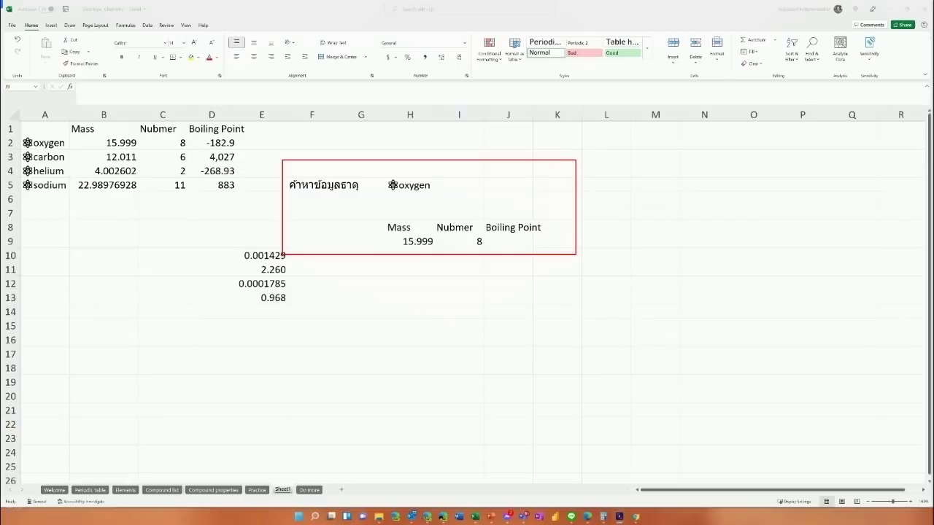
click(506, 241)
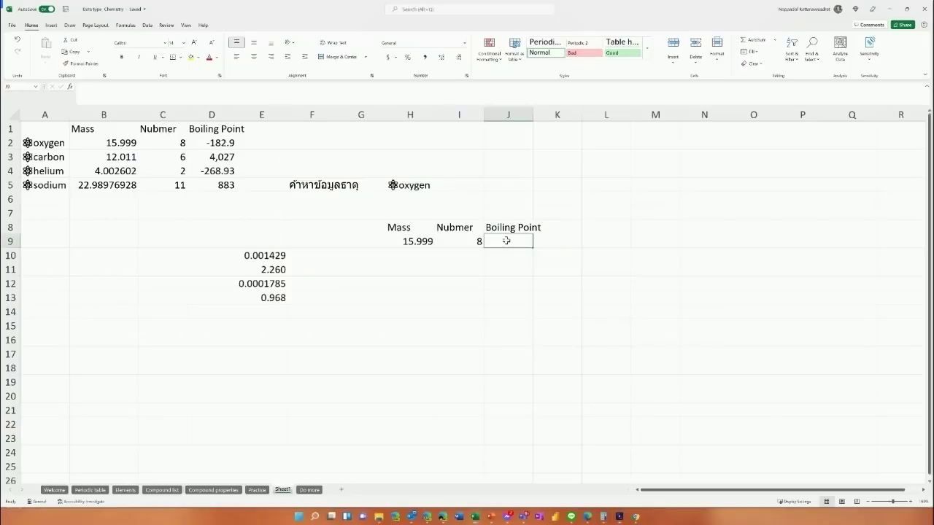
text(=)
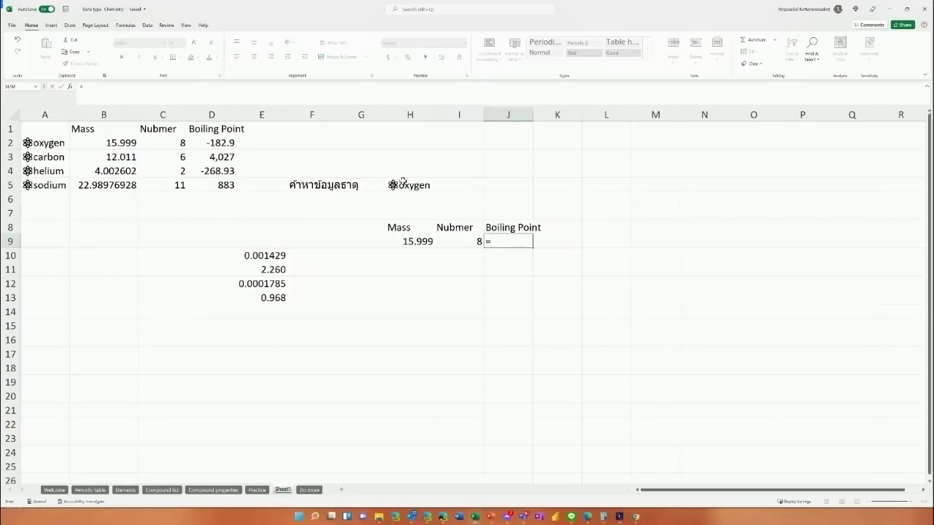
click(403, 183)
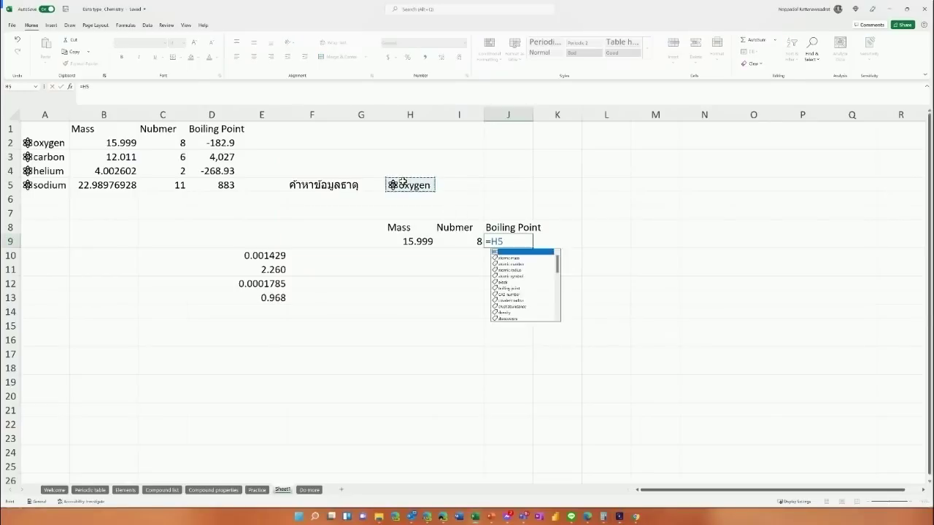
double_click(511, 288)
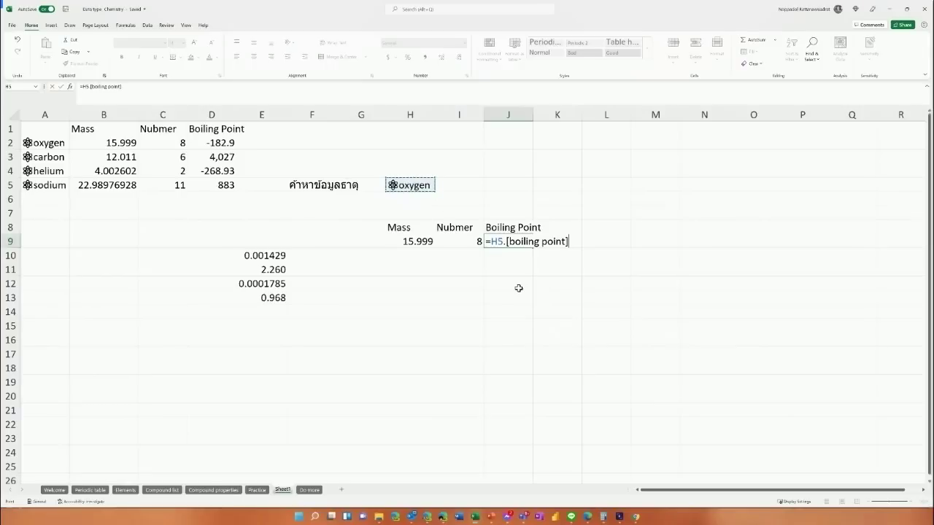
key(Return)
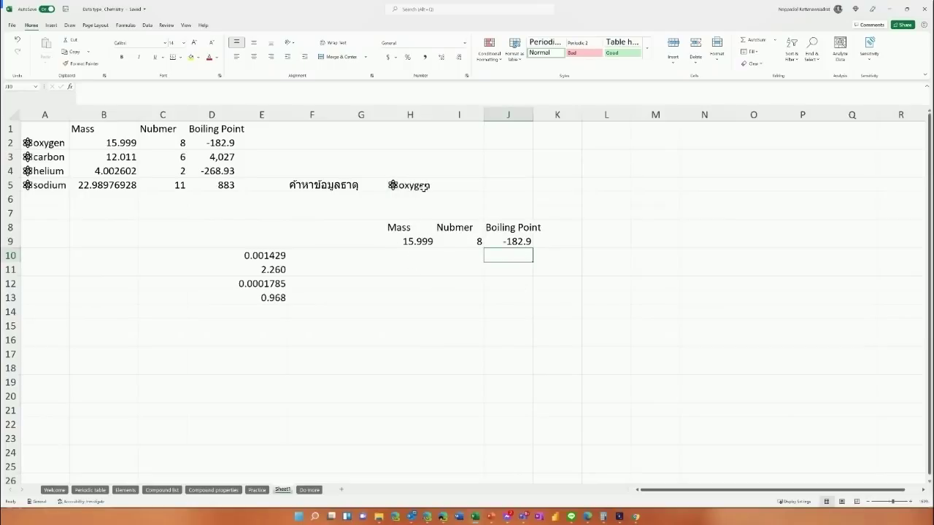
Change the looked-up element in H5 to he, then to c for carbon.
click(424, 187)
text(he)
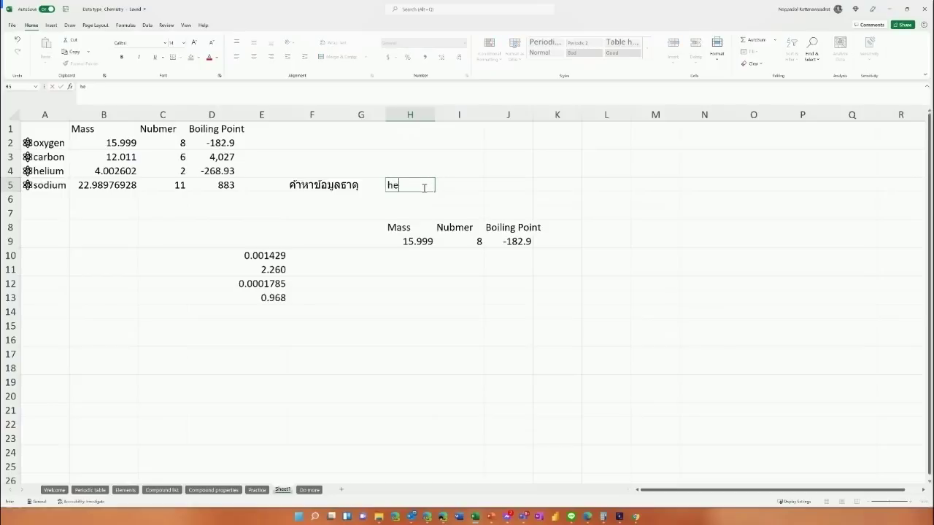
key(Return)
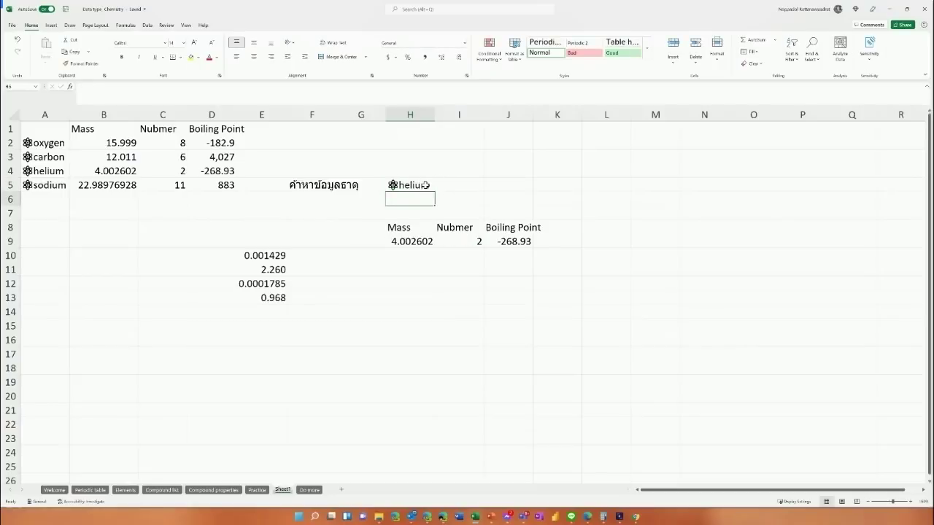
click(425, 185)
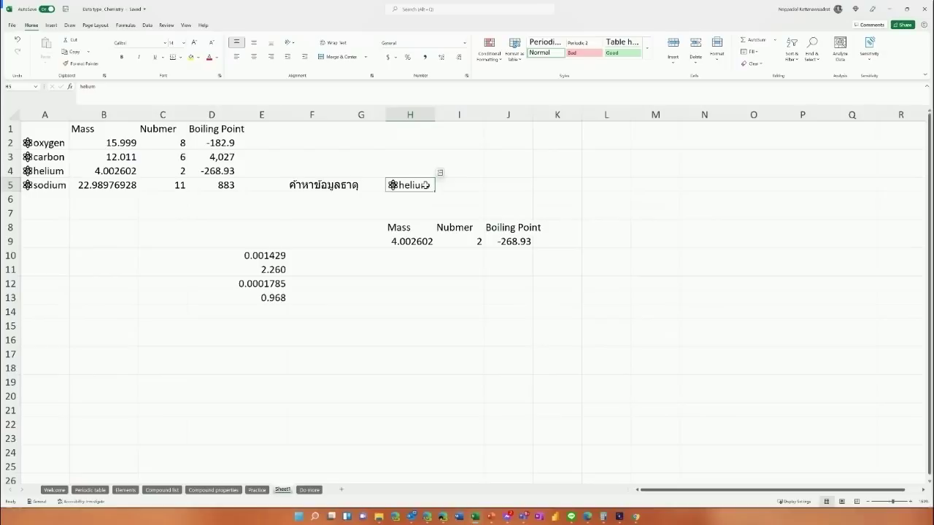
text(c)
key(Return)
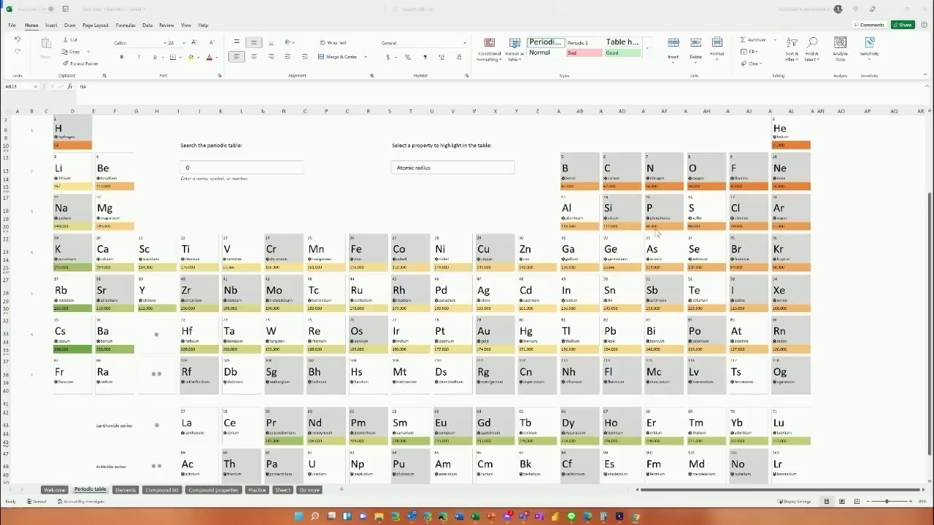
Show the atomic radius highlight (boron 87, carbon 67) and list the other highlightable properties.
click(489, 166)
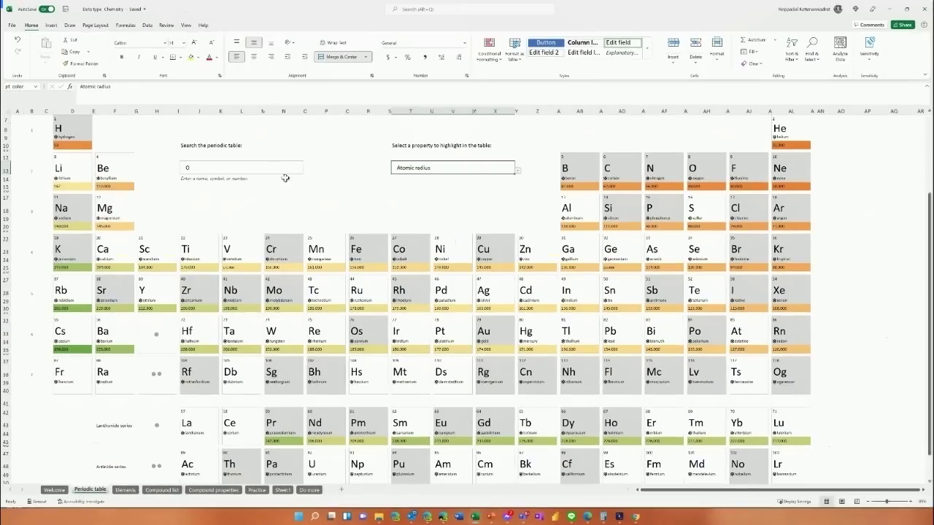
scroll(474, 248, up, 2)
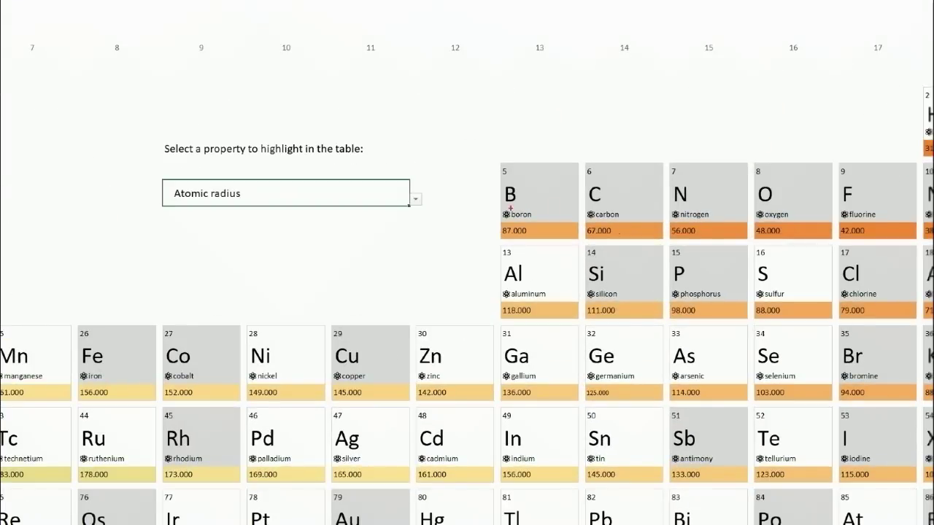
drag(487, 144, 603, 255)
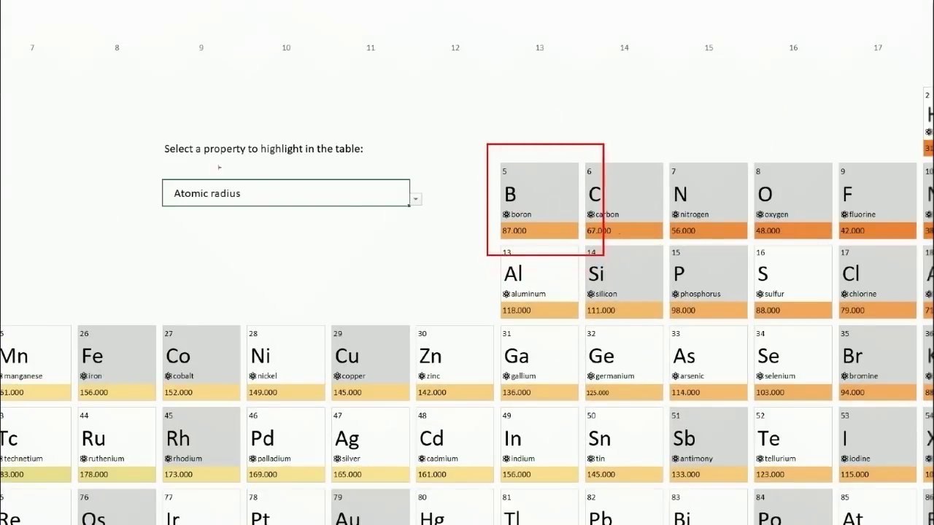
drag(112, 129, 475, 254)
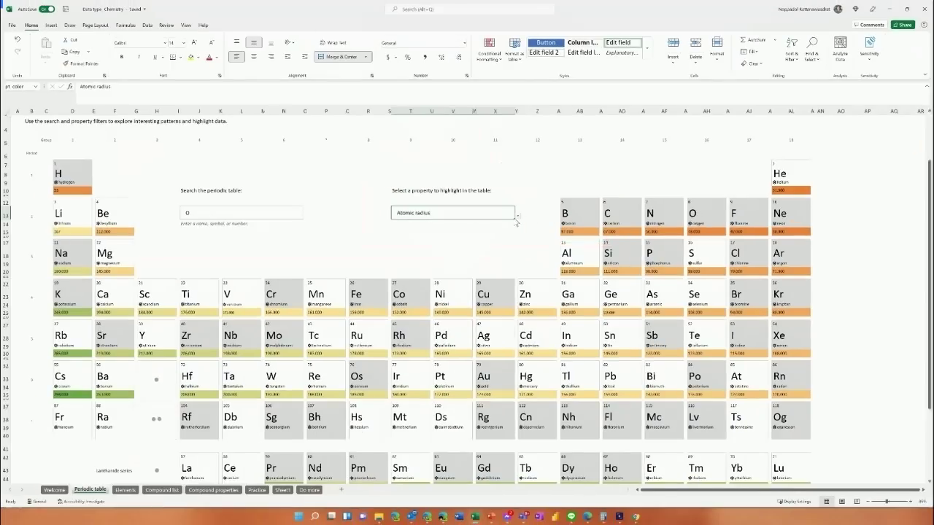
click(518, 219)
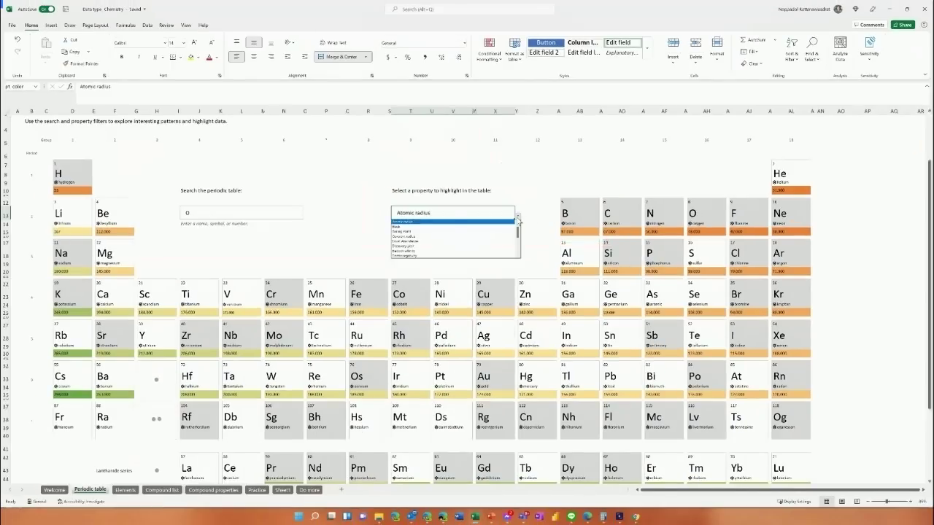
Change the periodic table highlight from Boiling Point to Discovery year.
click(423, 232)
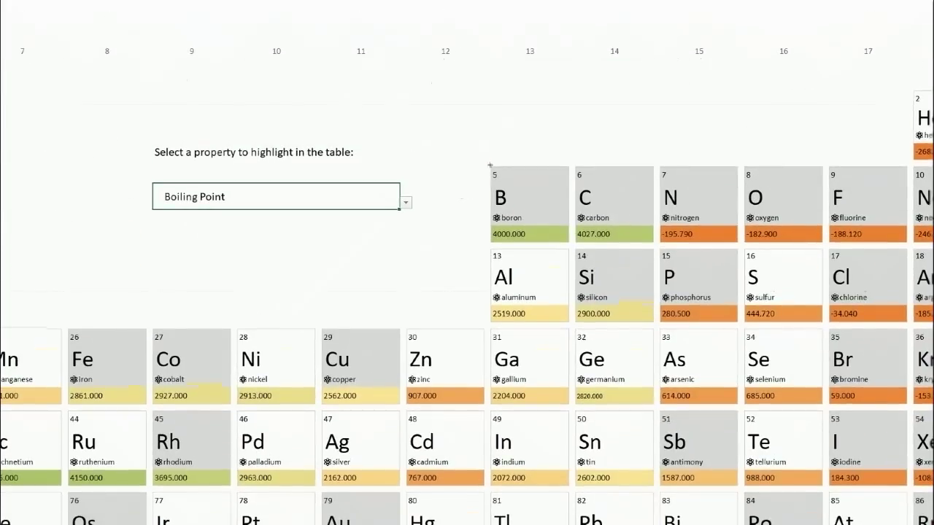
mouse_move(475, 139)
mouse_down()
mouse_move(557, 238)
mouse_move(546, 227)
mouse_move(471, 229)
mouse_move(529, 219)
mouse_up()
key(Escape)
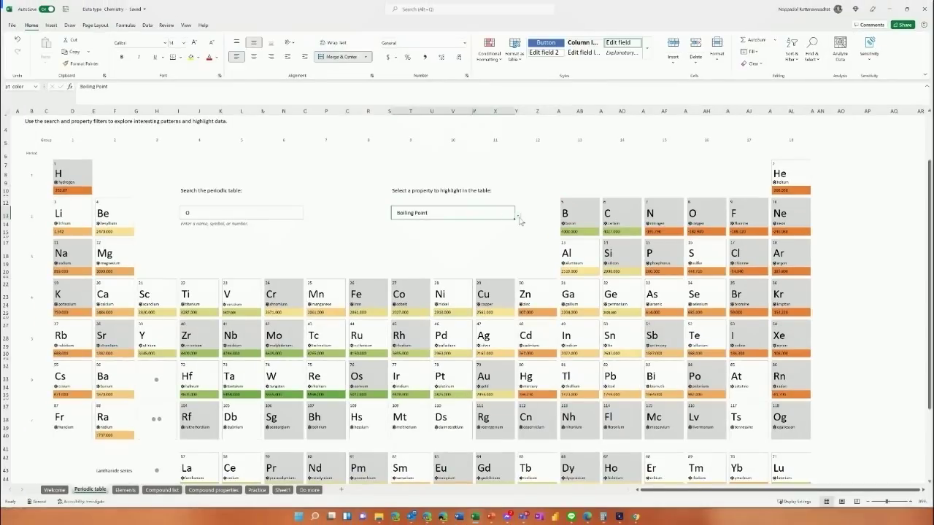
click(518, 216)
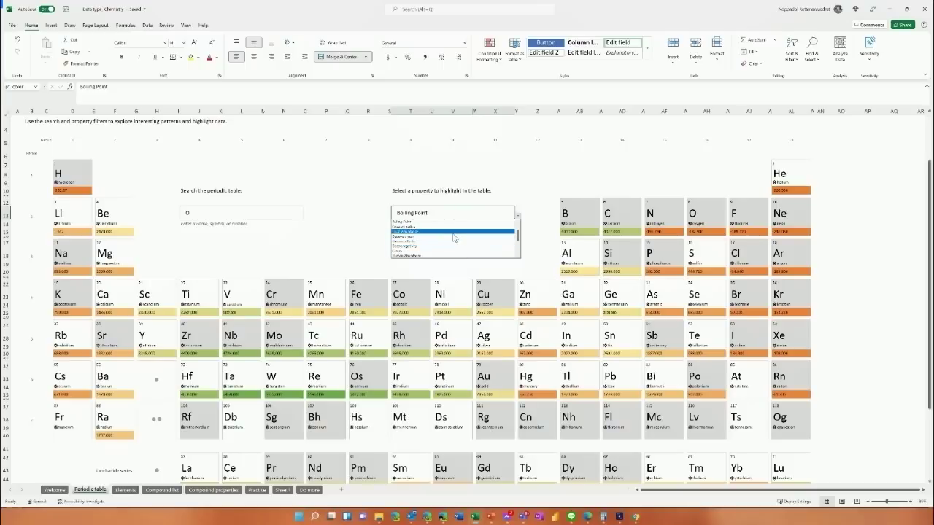
click(448, 236)
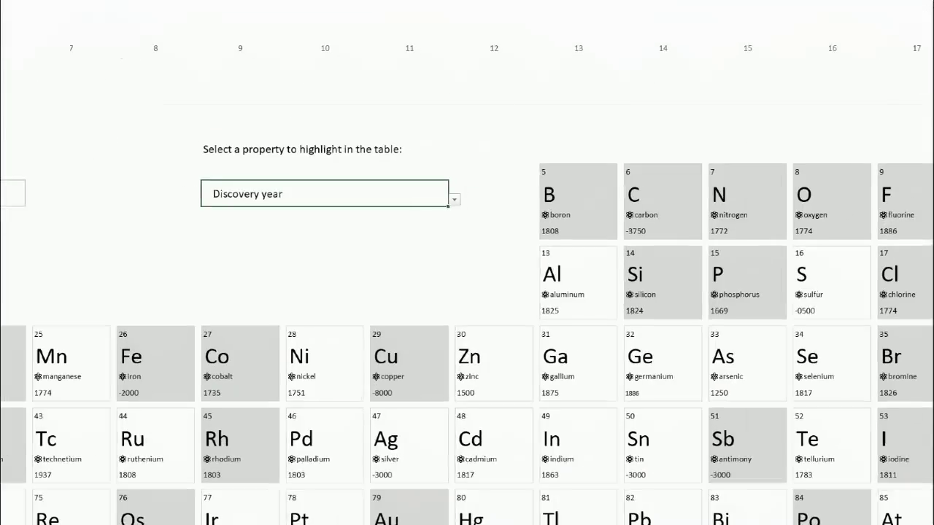
drag(513, 231, 568, 260)
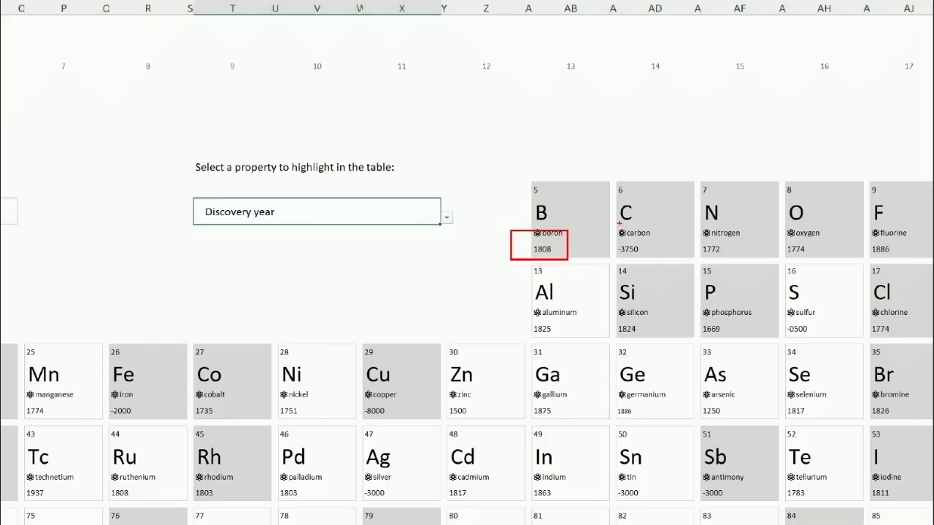
drag(607, 227, 674, 264)
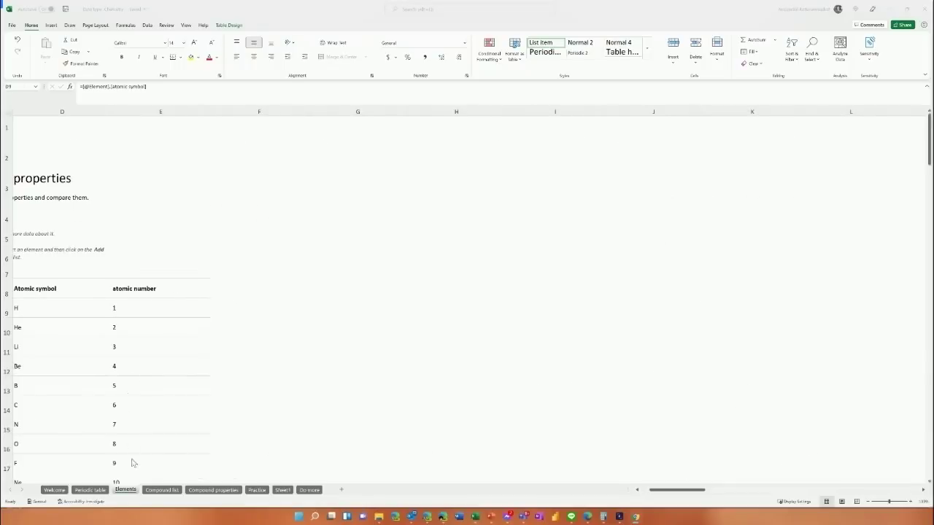
Insert an electrical conductivity column into the Elements table from the field list.
click(65, 333)
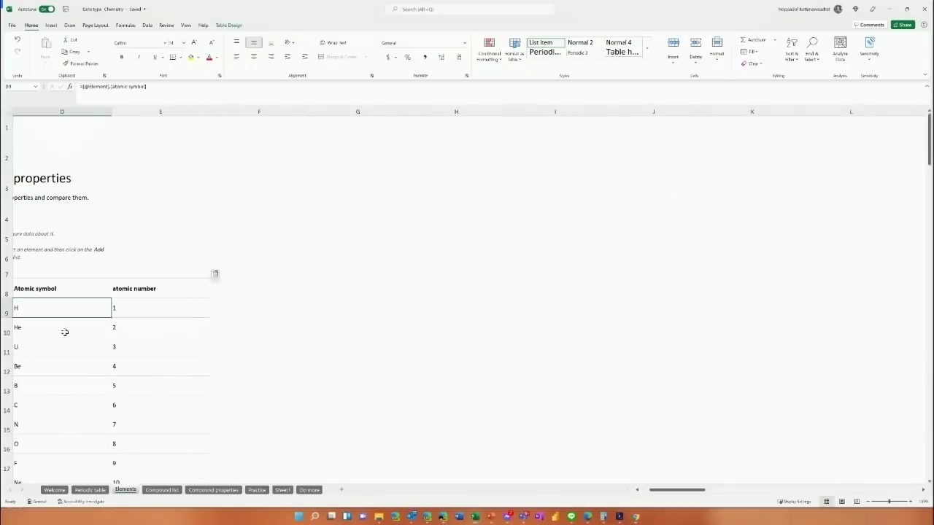
scroll(63, 332, down, 2)
scroll(61, 259, down, 1)
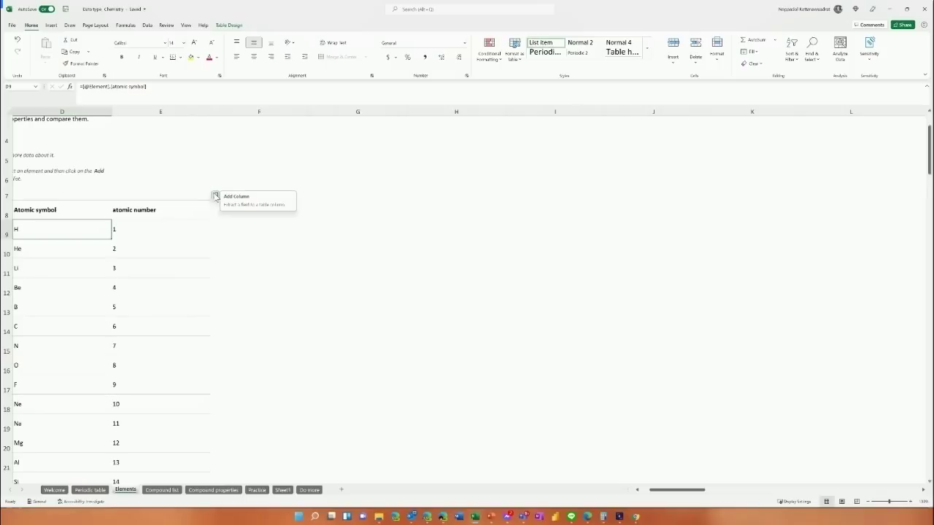
click(215, 196)
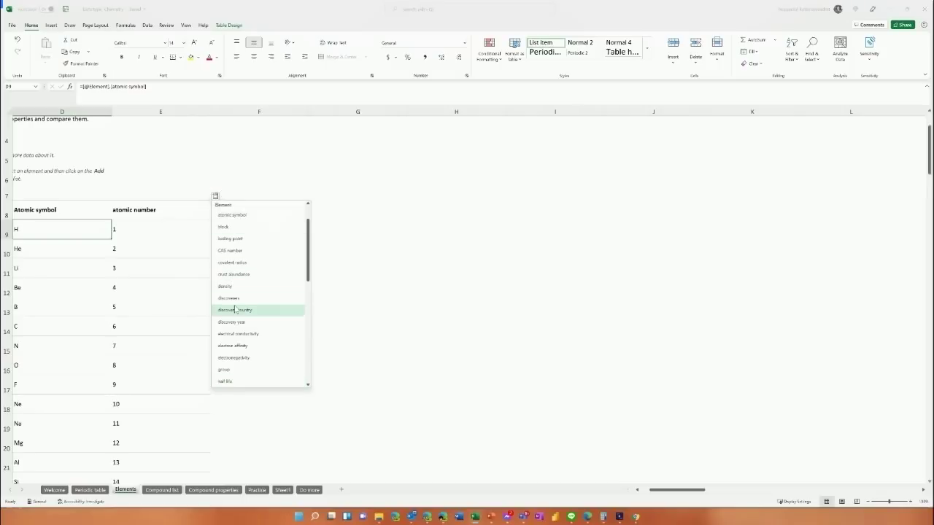
click(218, 196)
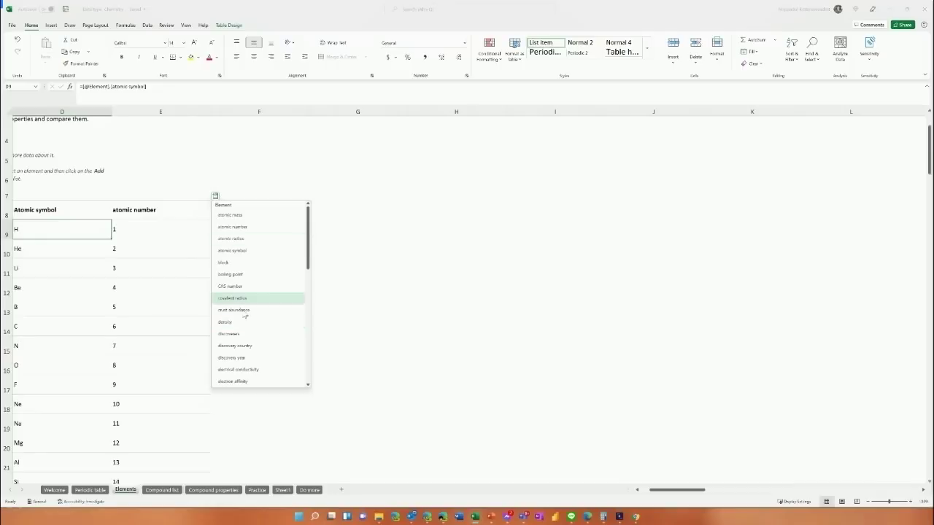
scroll(266, 359, down, 1)
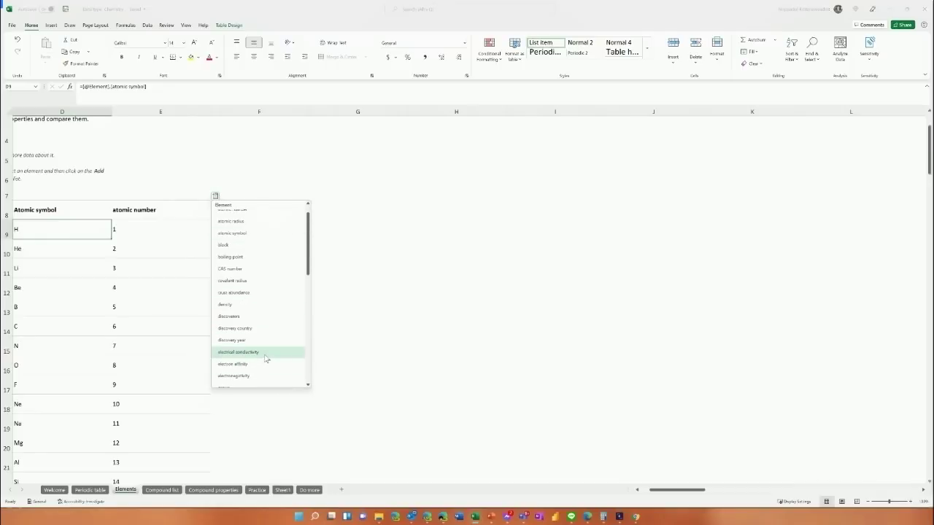
click(266, 352)
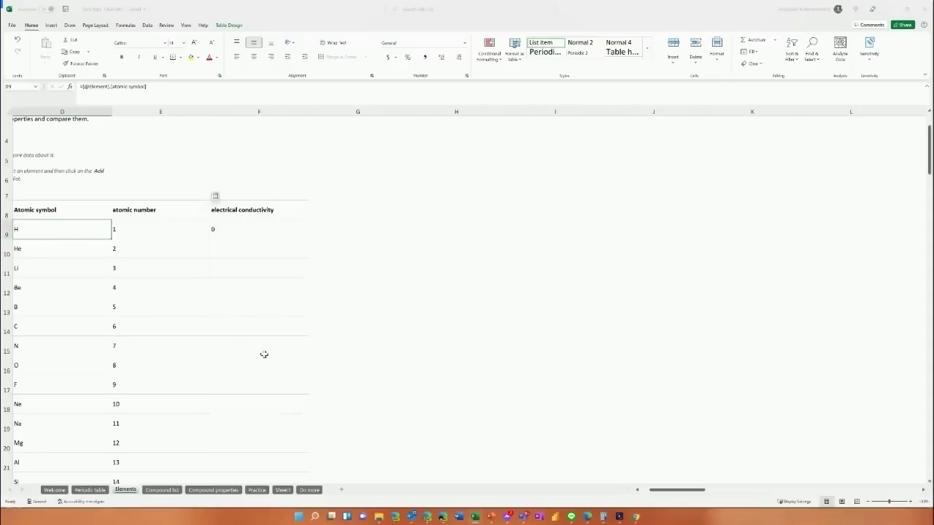
Check the conductivity values: Li at 11,000,000 and #FIELD! for gases N through Ne.
click(233, 270)
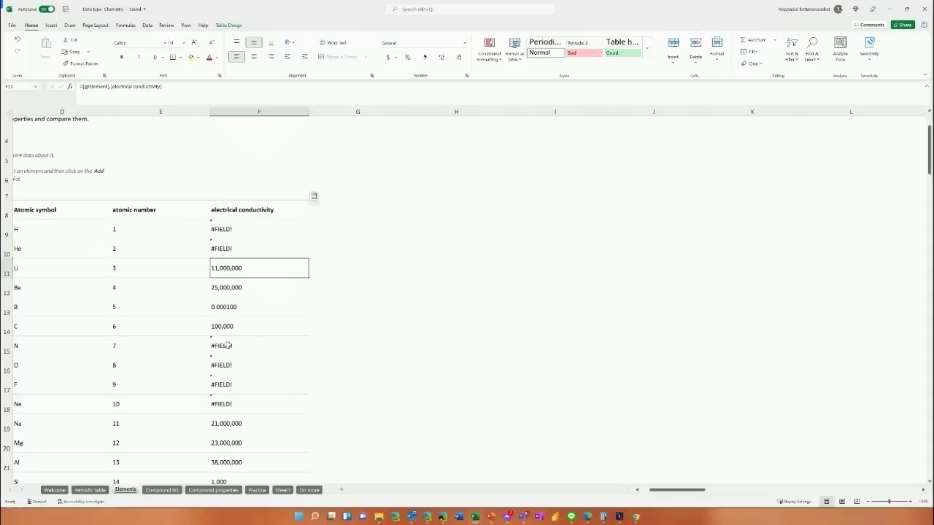
drag(227, 349, 245, 410)
click(253, 289)
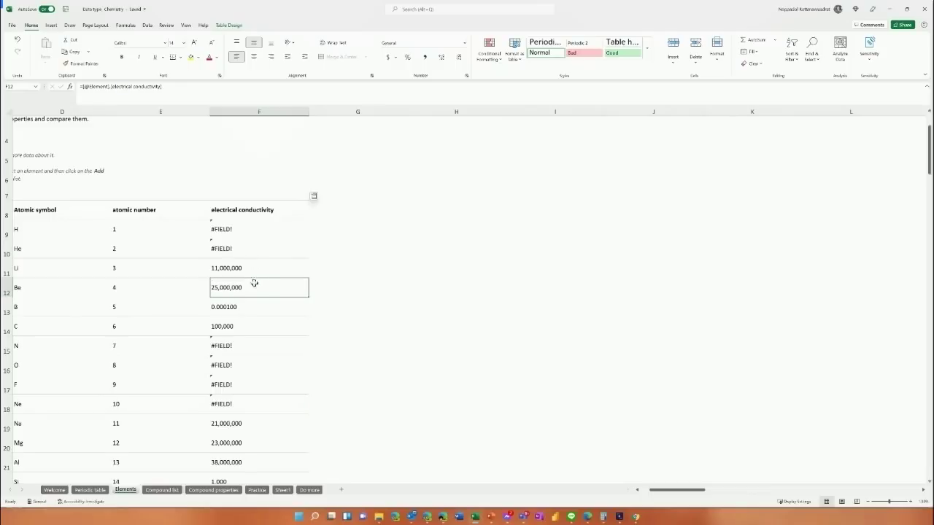
scroll(267, 340, down, 1)
scroll(271, 179, down, 2)
scroll(302, 157, up, 2)
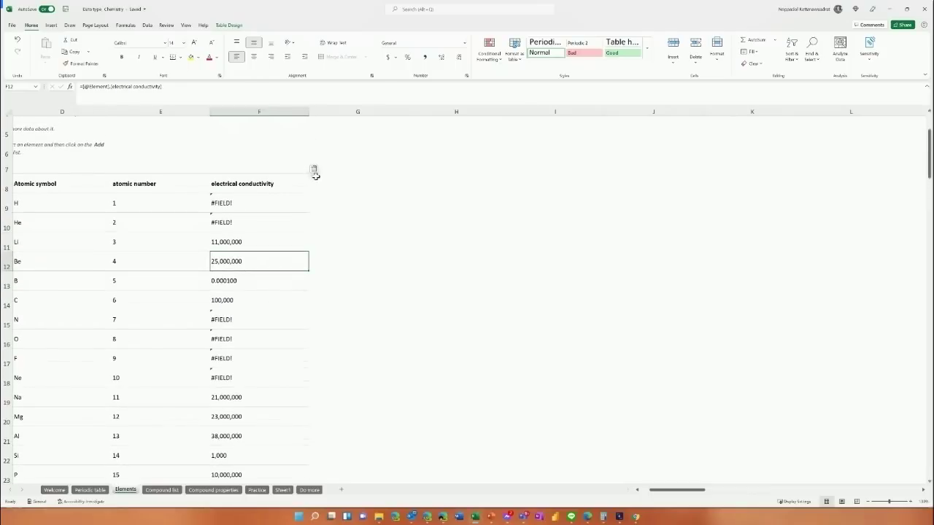
Add a known isotopes column to the Elements table and review its values.
click(313, 170)
scroll(368, 297, down, 2)
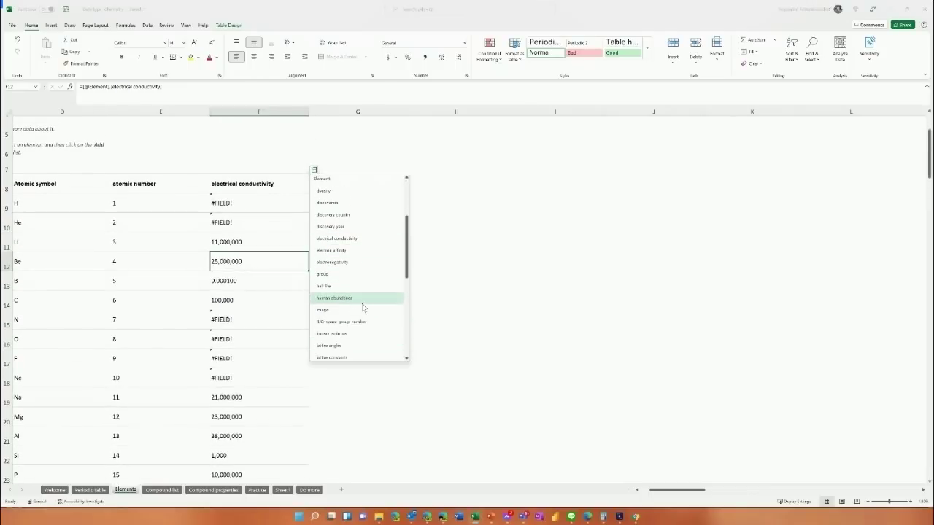
click(362, 334)
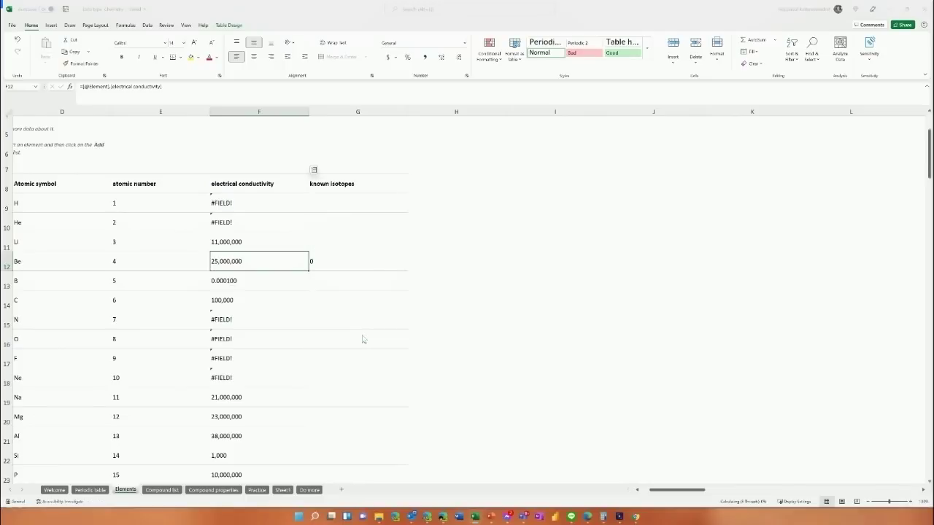
scroll(372, 329, down, 2)
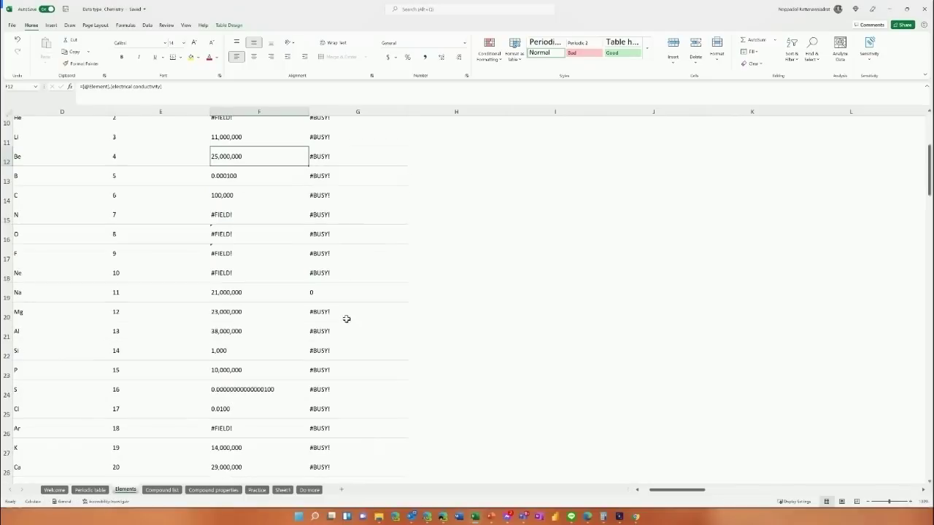
click(351, 297)
scroll(351, 296, down, 1)
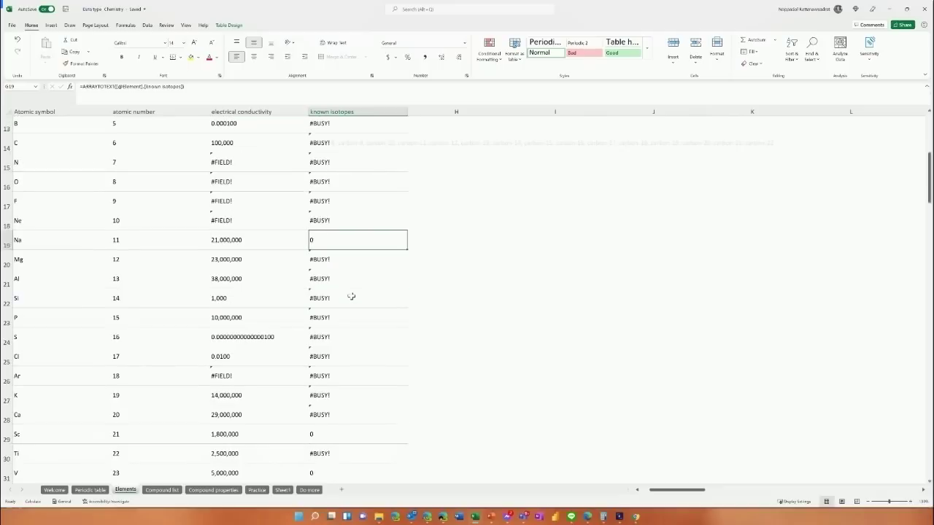
scroll(351, 296, down, 1)
scroll(351, 296, down, 2)
scroll(351, 296, up, 2)
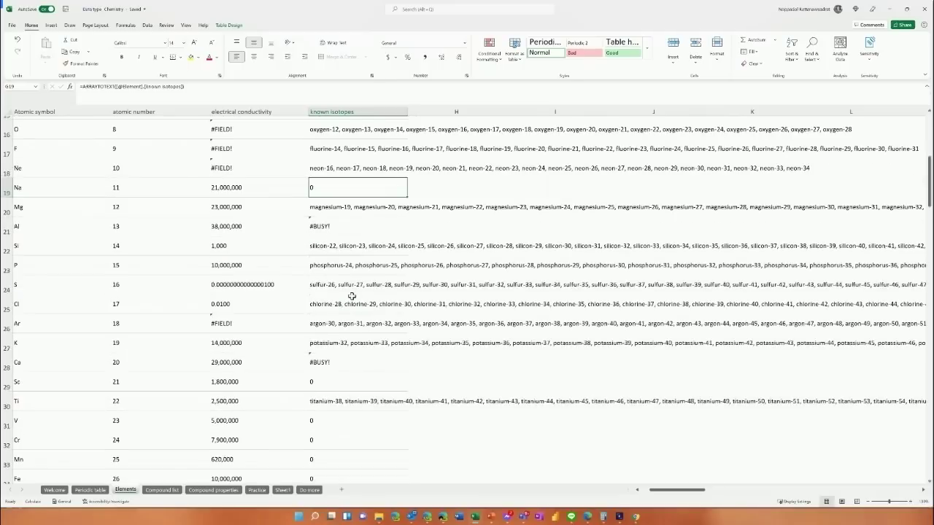
scroll(351, 297, up, 1)
scroll(351, 297, up, 2)
scroll(351, 296, up, 2)
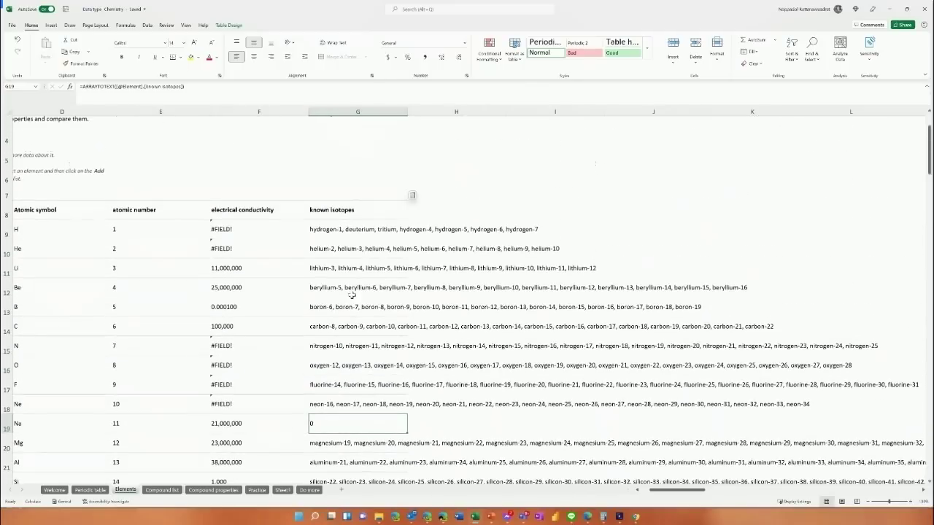
Add a melting point column after known isotopes.
click(412, 196)
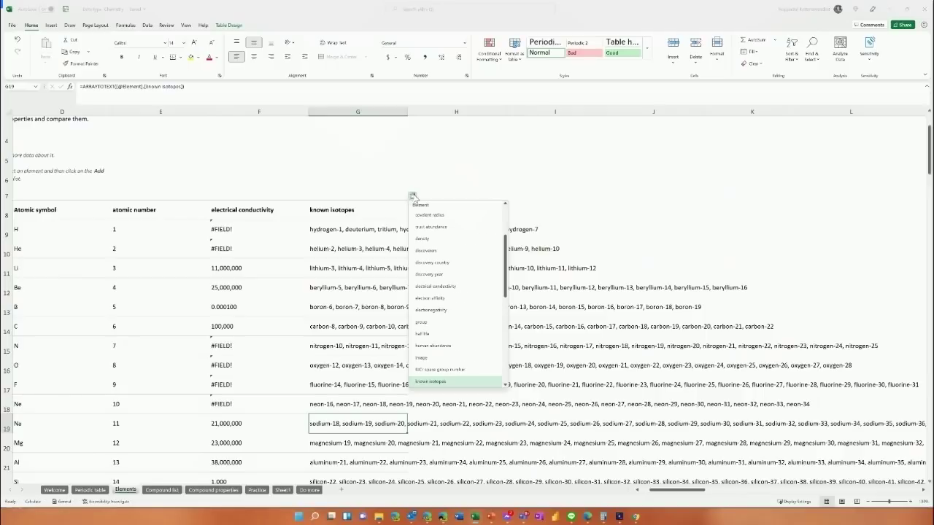
scroll(464, 370, down, 1)
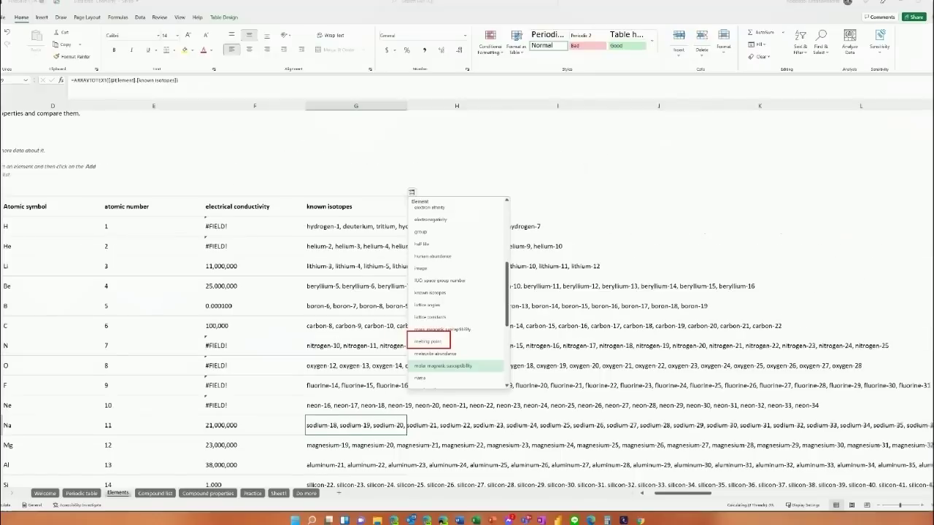
click(438, 343)
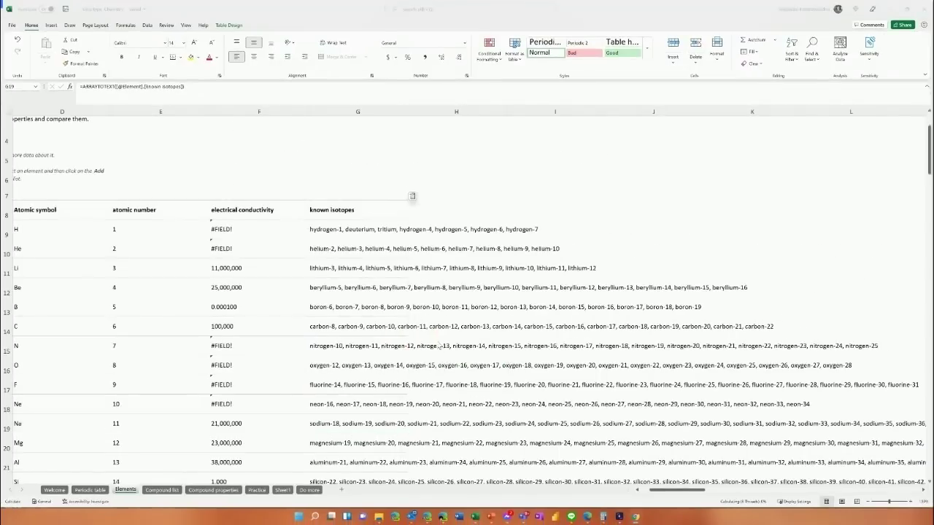
click(412, 197)
click(414, 198)
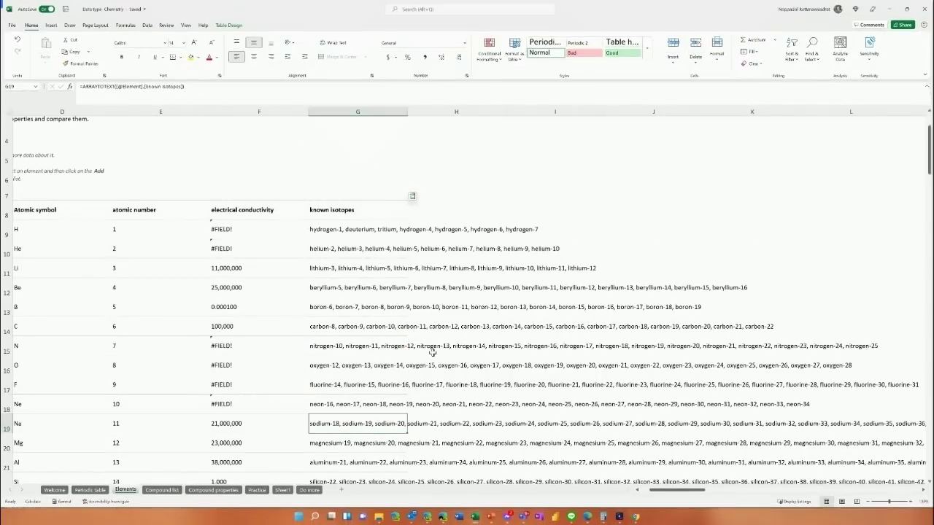
click(412, 197)
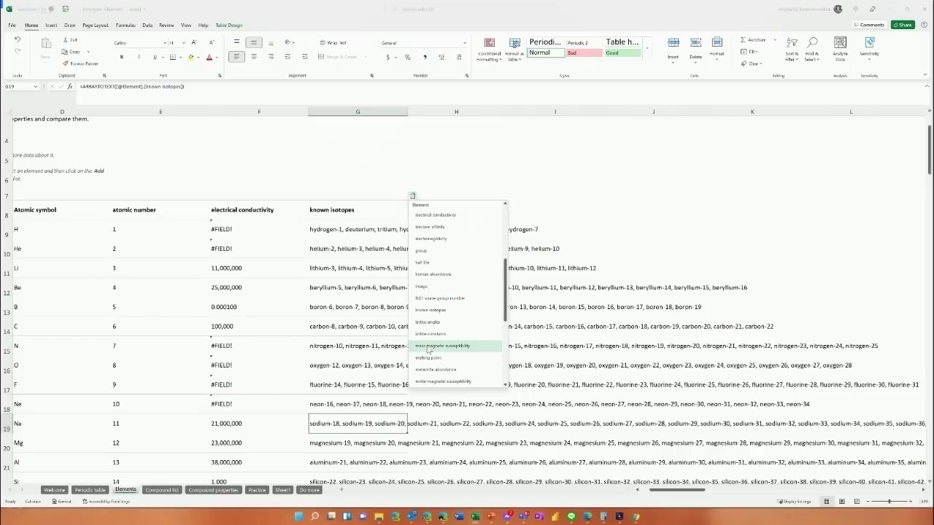
click(430, 358)
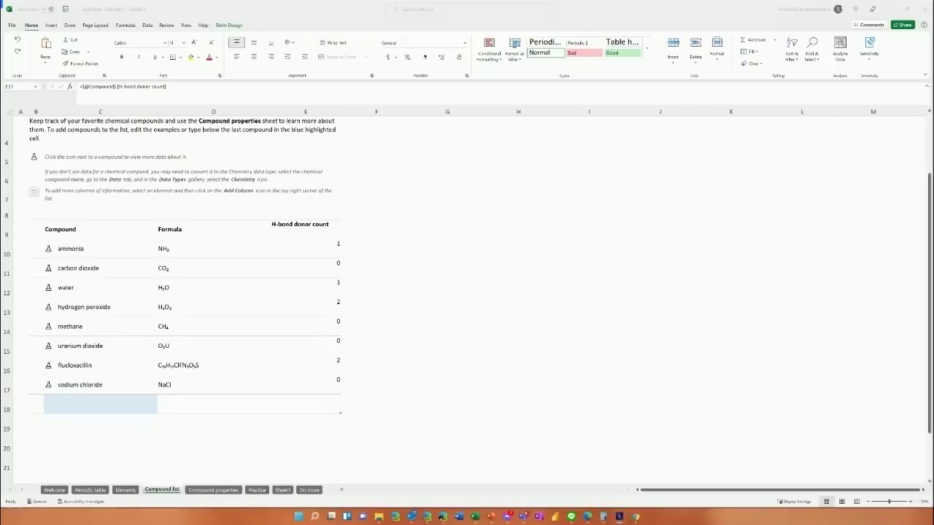
Enter caffeine below sodium chloride as a new linked compound in C18.
click(70, 407)
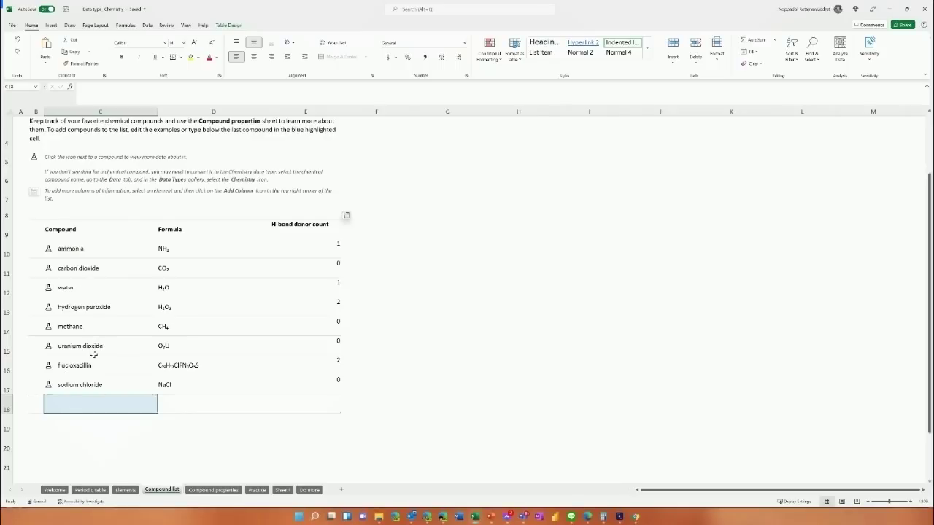
text(c)
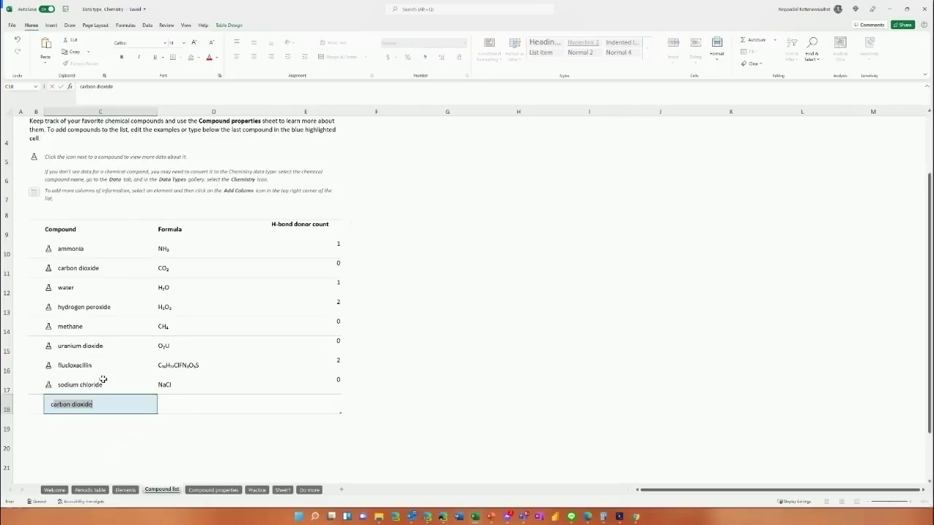
text(o)
key(BackSpace)
text(affe)
text(in)
key(Return)
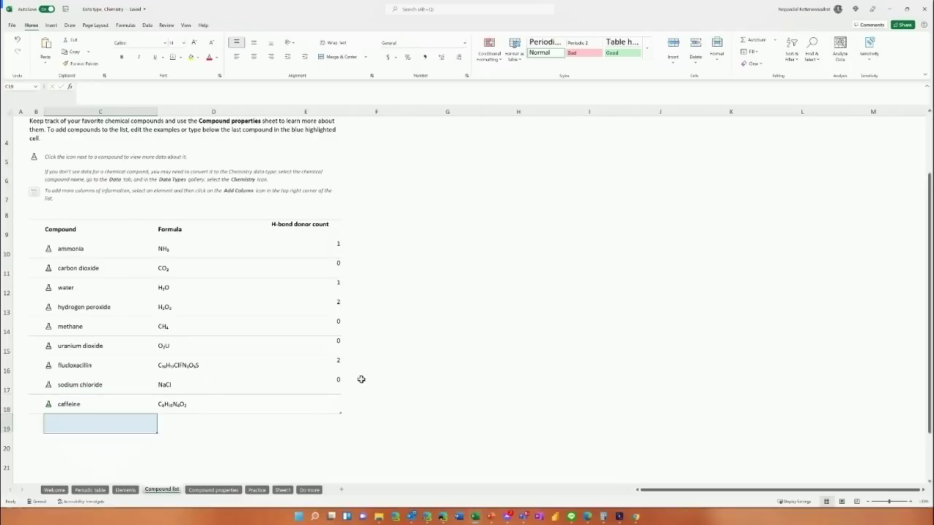
Fill the H-bond donor count down from E17 to E18, giving caffeine 0.
click(329, 384)
drag(339, 393, 338, 410)
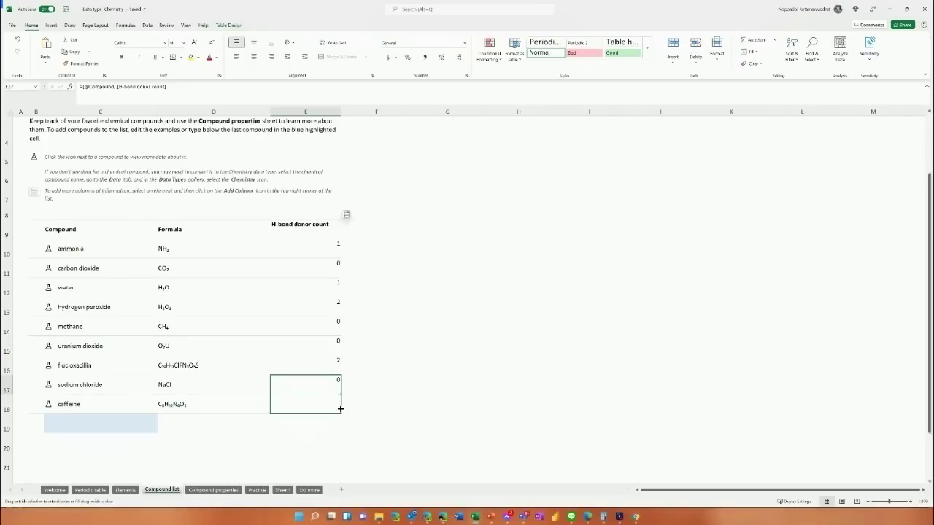
click(93, 275)
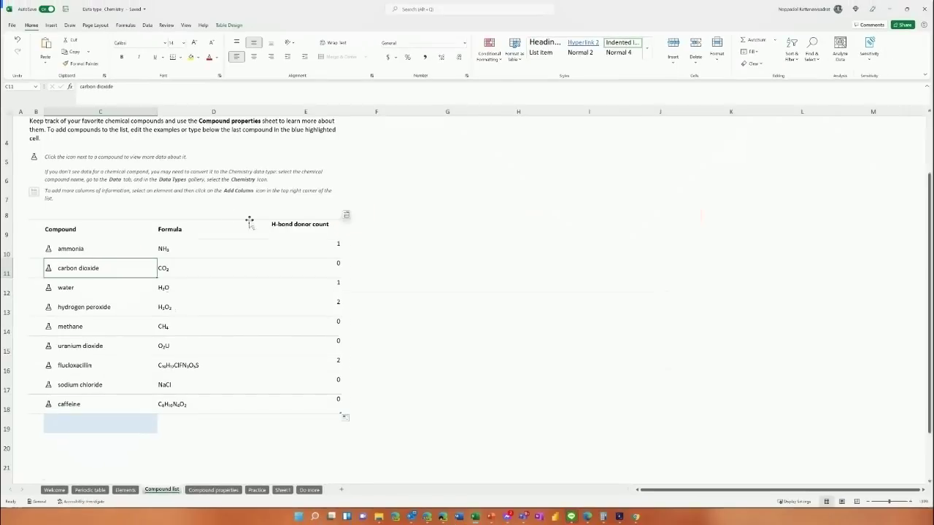
Add a net ionic charge column, showing 0 for every compound including caffeine.
click(346, 217)
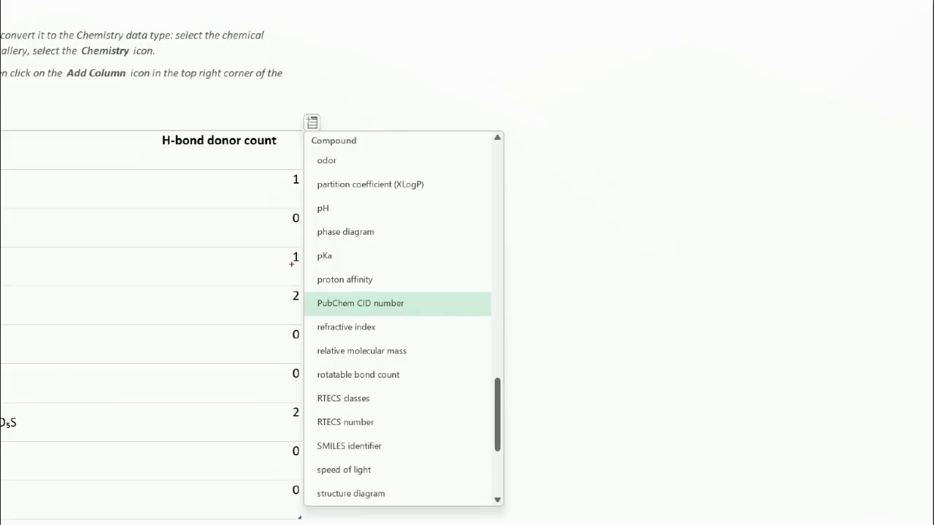
drag(296, 252, 395, 299)
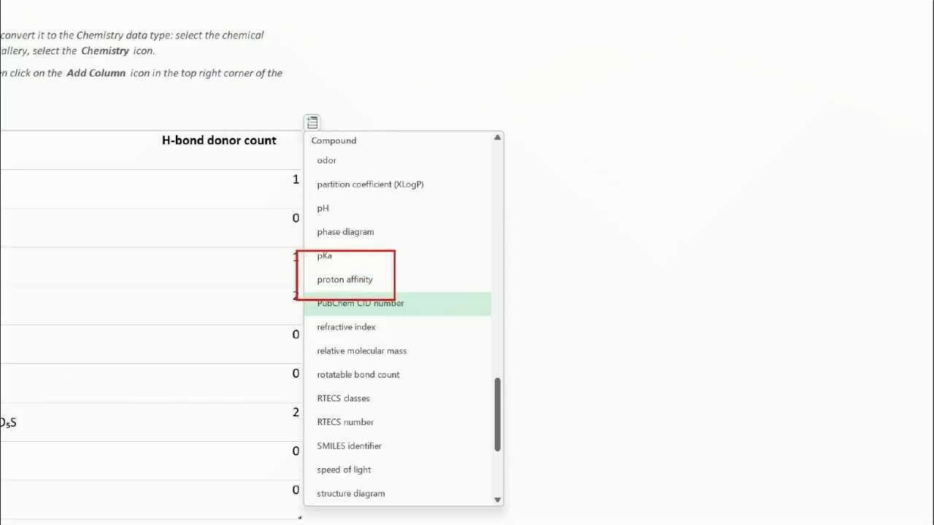
key(Escape)
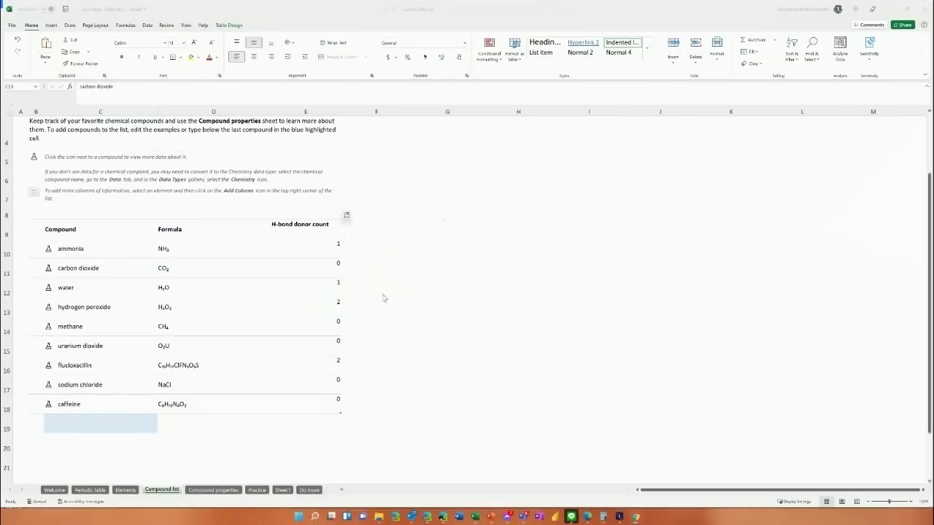
click(347, 217)
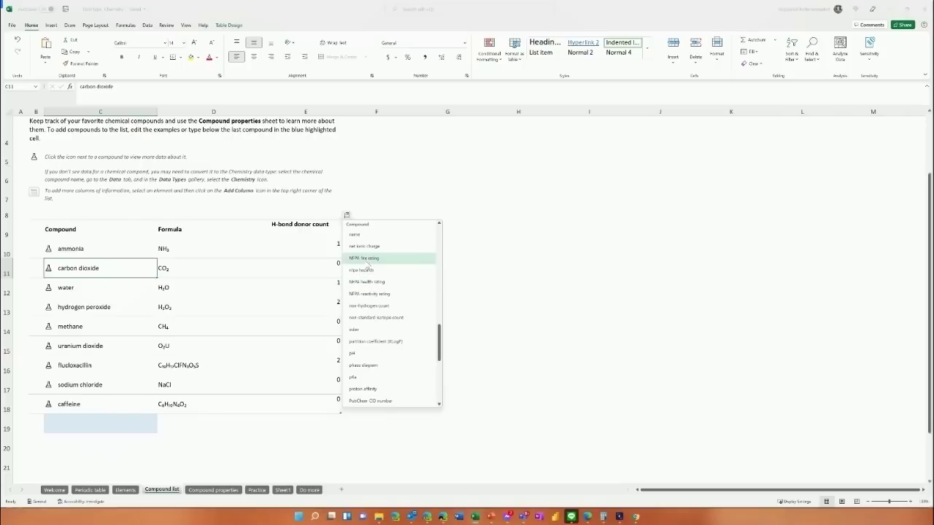
click(378, 247)
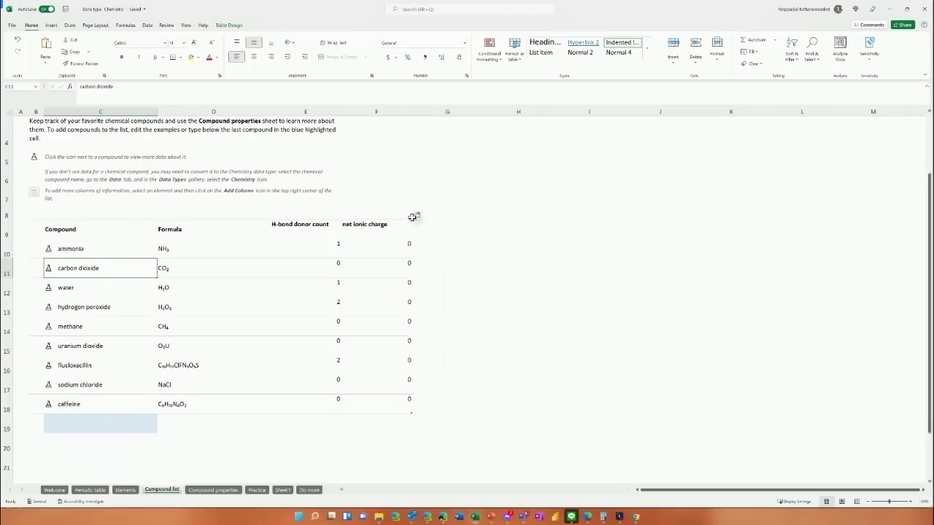
Browse the remaining compound properties in the field list without adding another column.
click(417, 217)
scroll(465, 360, down, 3)
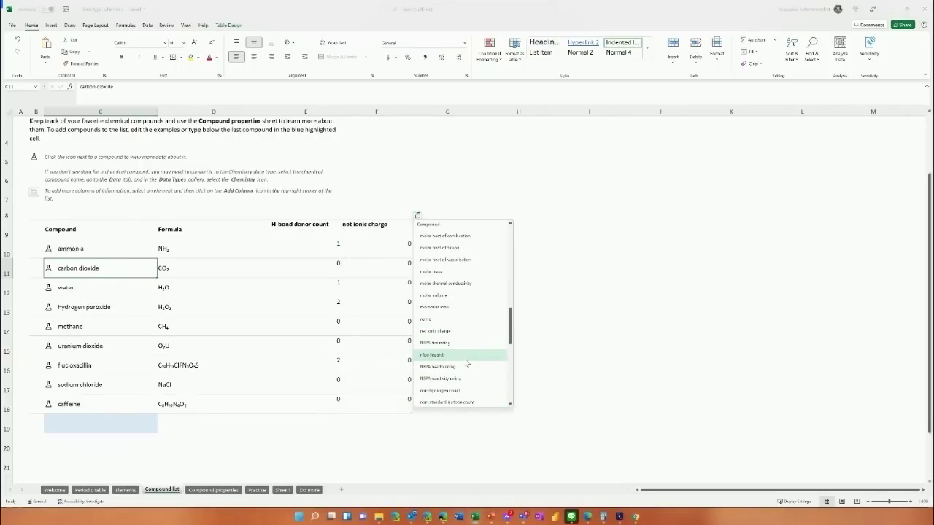
scroll(467, 362, down, 1)
scroll(467, 363, down, 1)
scroll(467, 362, down, 1)
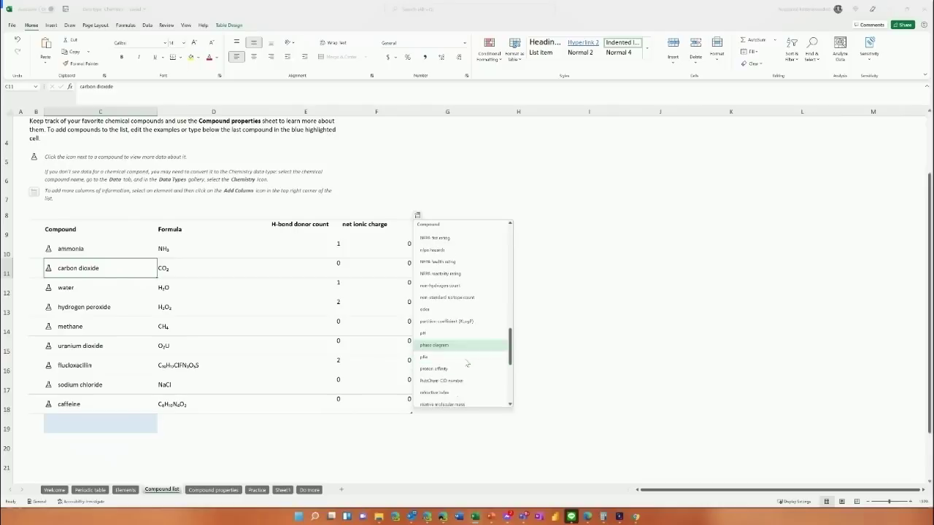
scroll(468, 363, down, 1)
scroll(457, 391, down, 1)
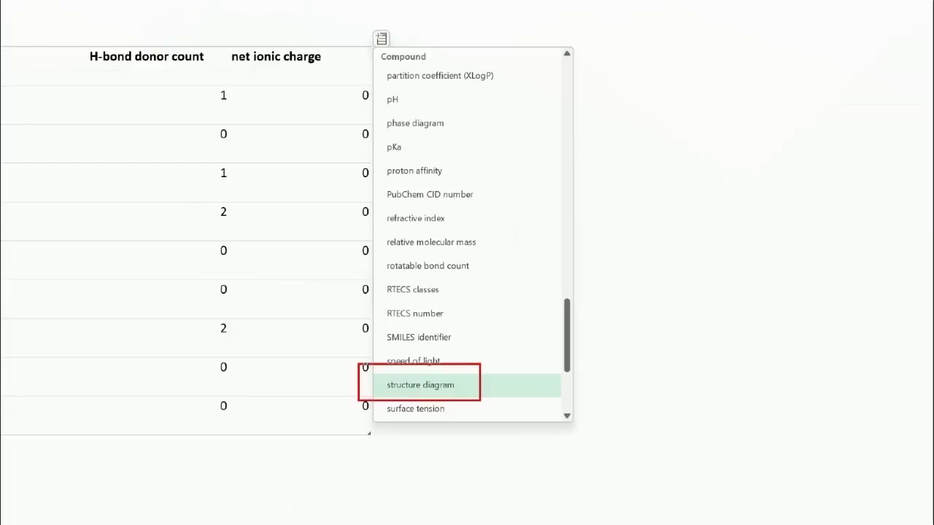
click(455, 394)
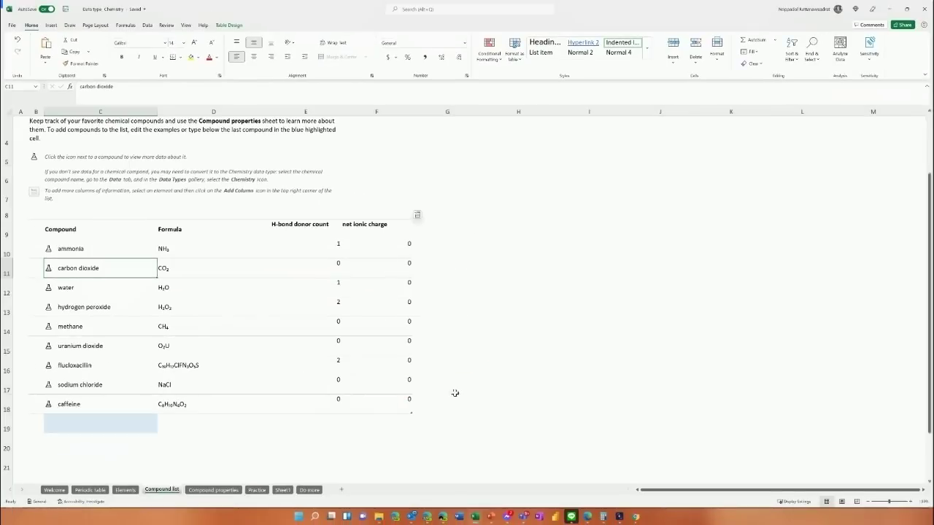
Add a structure diagram column drawing each compound, e.g. Na⁺ Cl⁻ for sodium chloride.
click(418, 214)
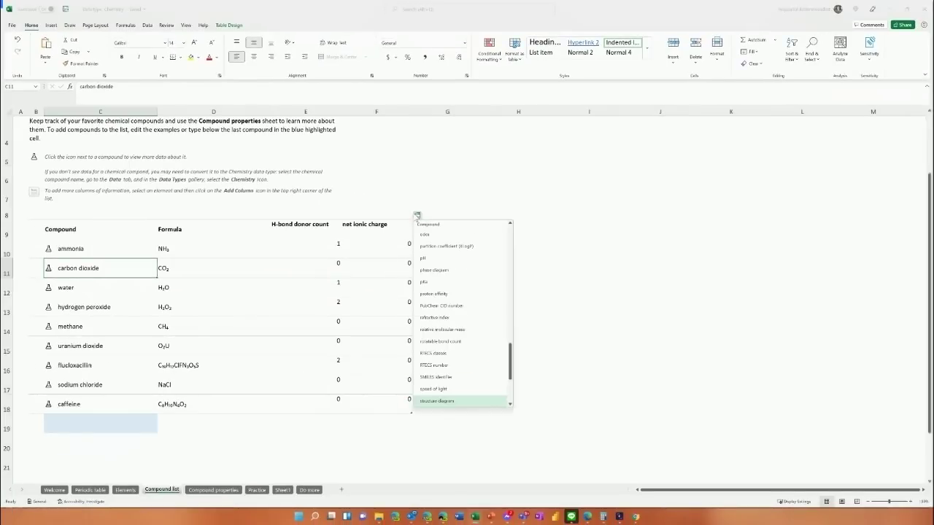
click(456, 401)
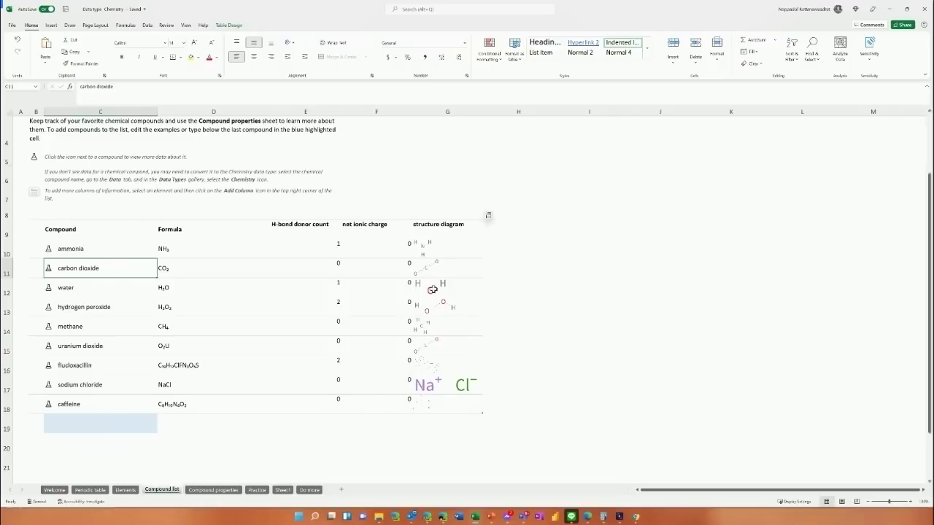
click(488, 219)
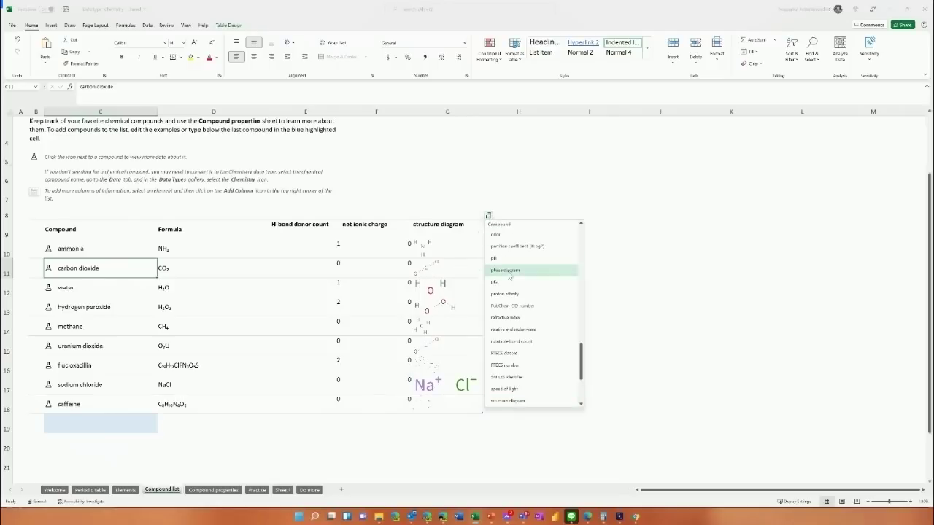
scroll(527, 285, up, 2)
scroll(528, 286, up, 2)
scroll(530, 288, up, 2)
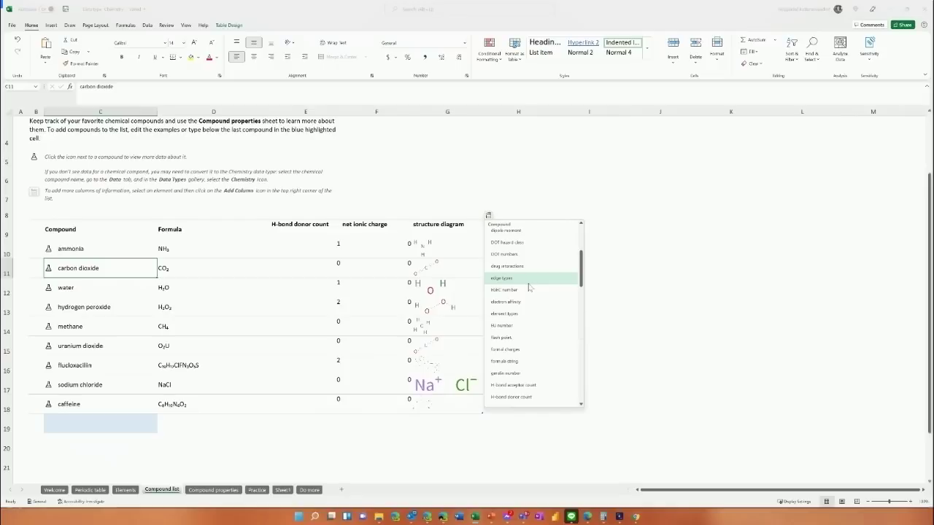
scroll(529, 287, up, 2)
scroll(529, 291, up, 2)
scroll(527, 292, up, 2)
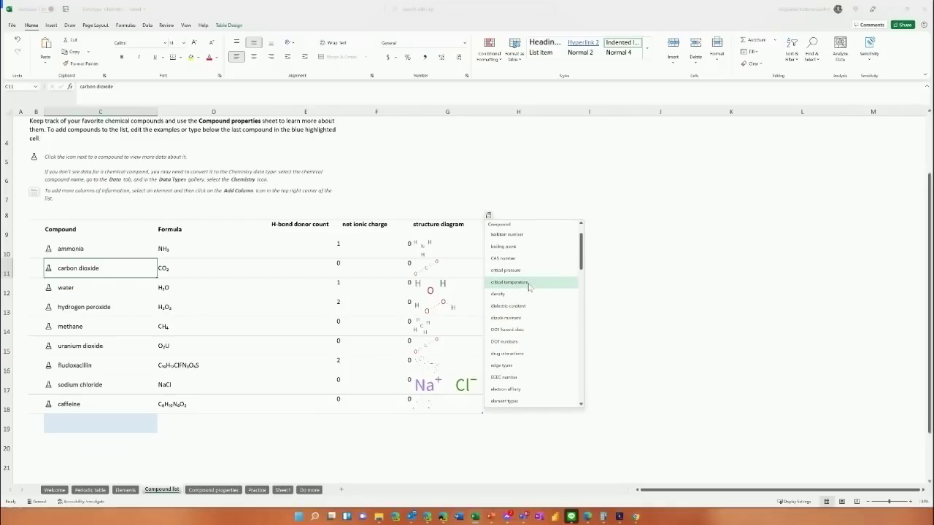
scroll(524, 296, up, 1)
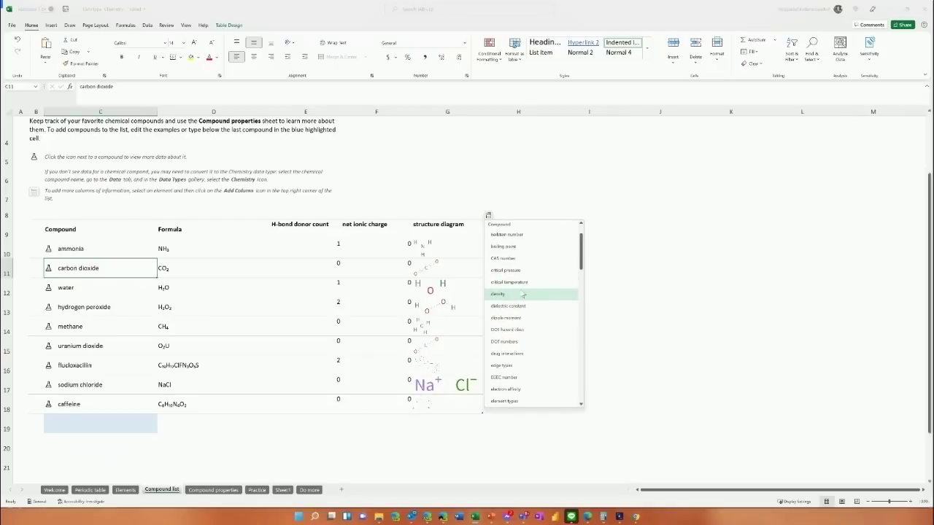
scroll(523, 294, up, 3)
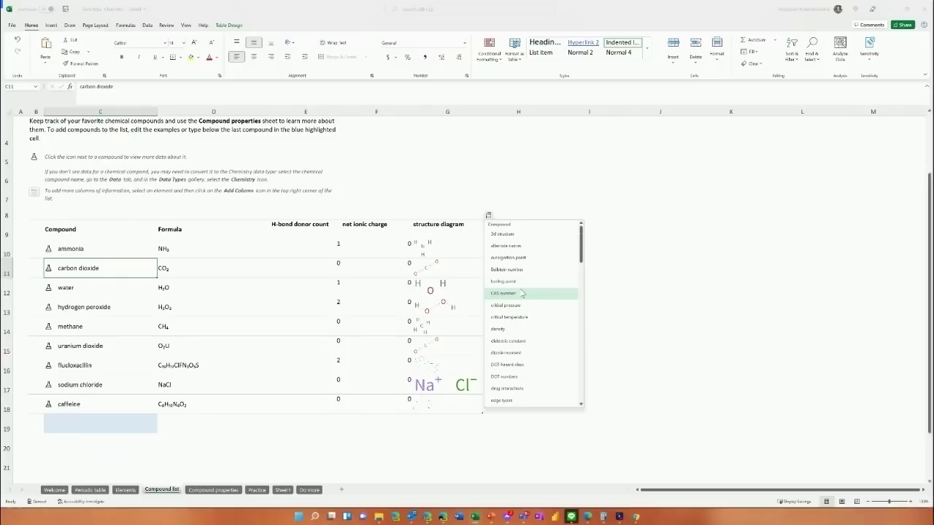
Add '3d structure' and 'EU number' columns, then move to the Compound properties sheet.
click(523, 235)
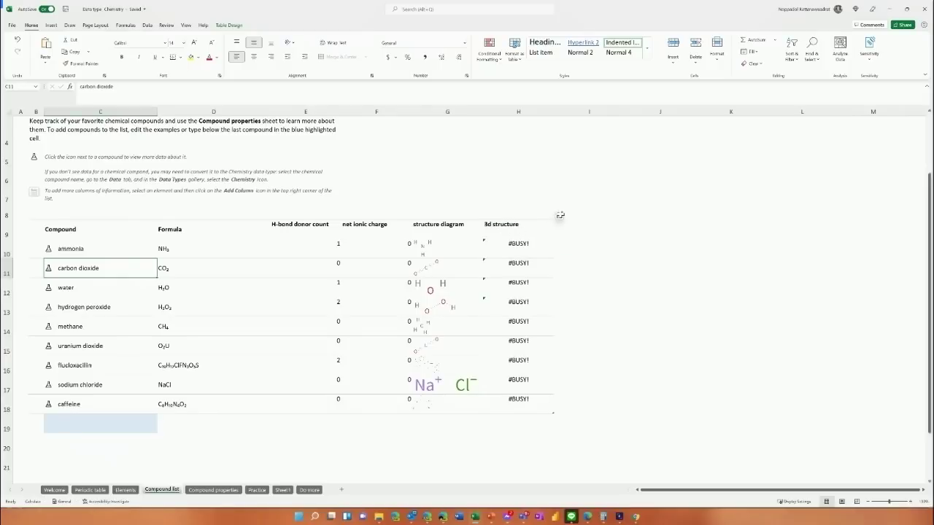
click(559, 217)
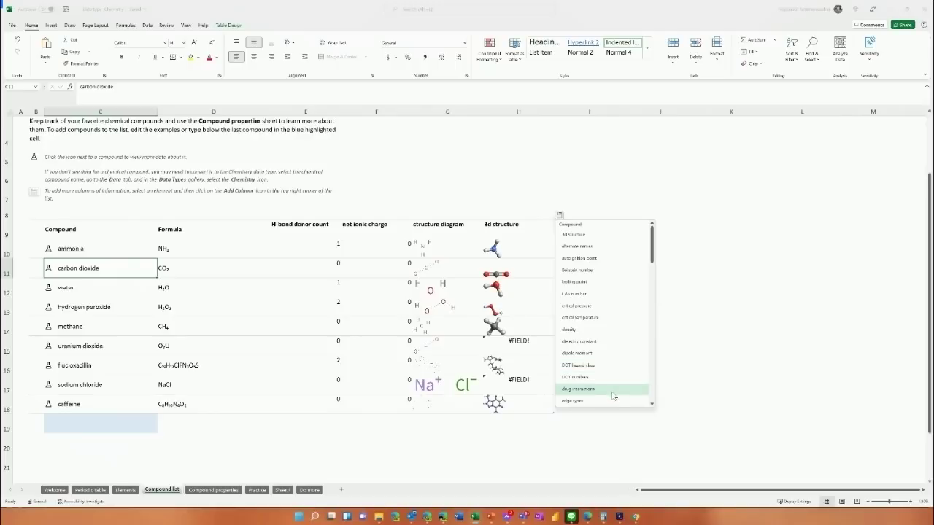
scroll(615, 398, down, 2)
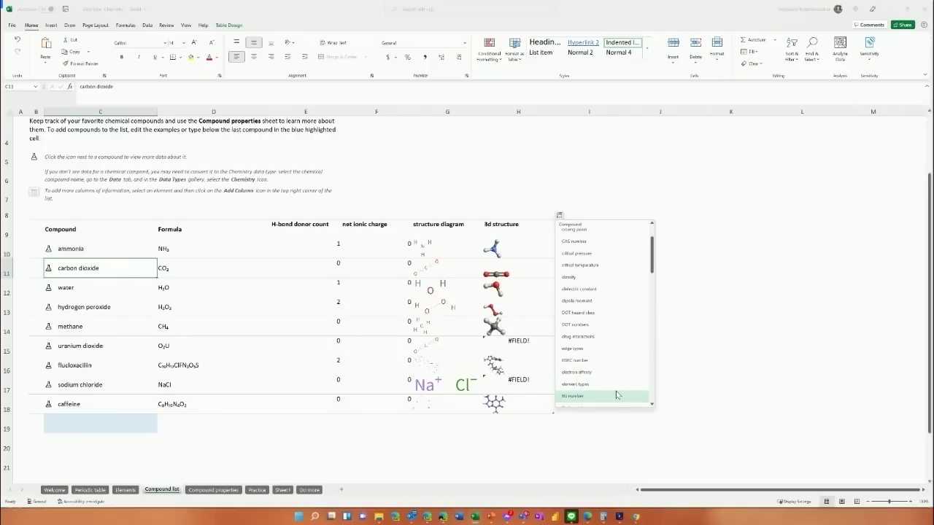
click(615, 395)
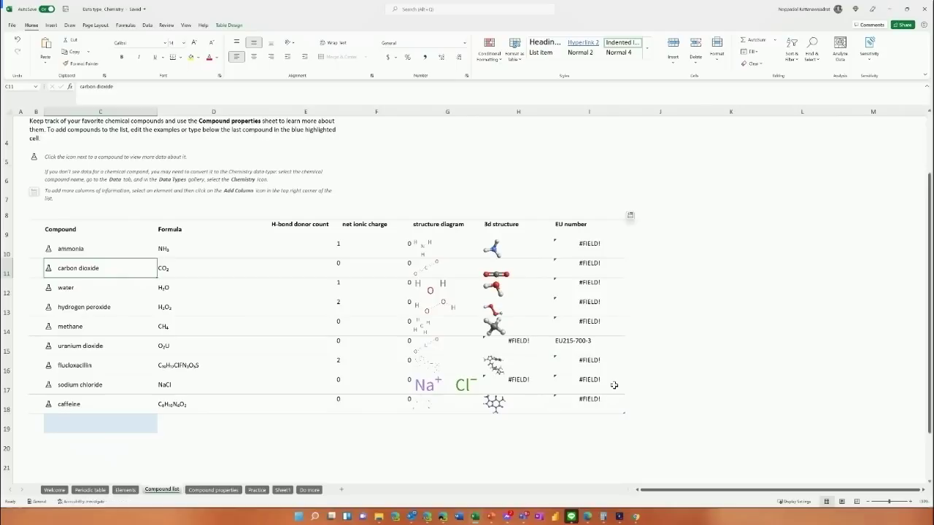
key(ctrl+Page_Down)
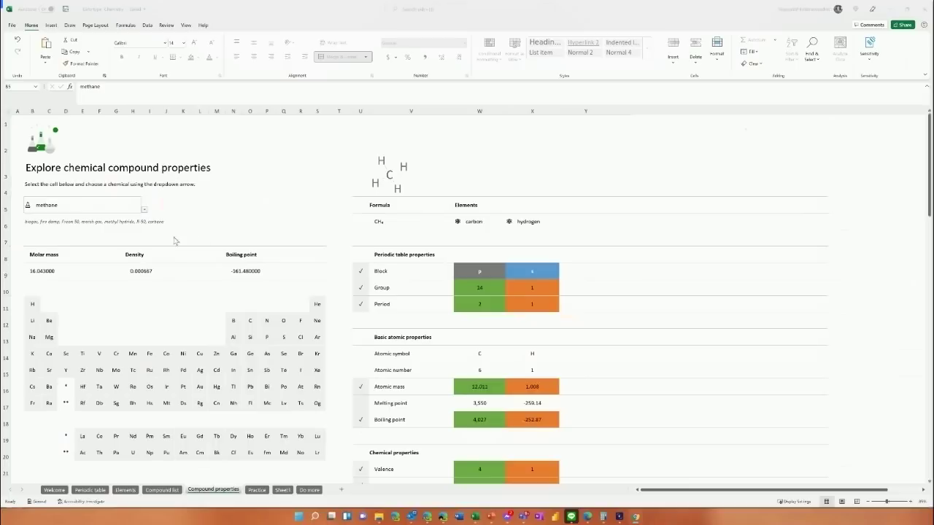
scroll(412, 279, down, 3)
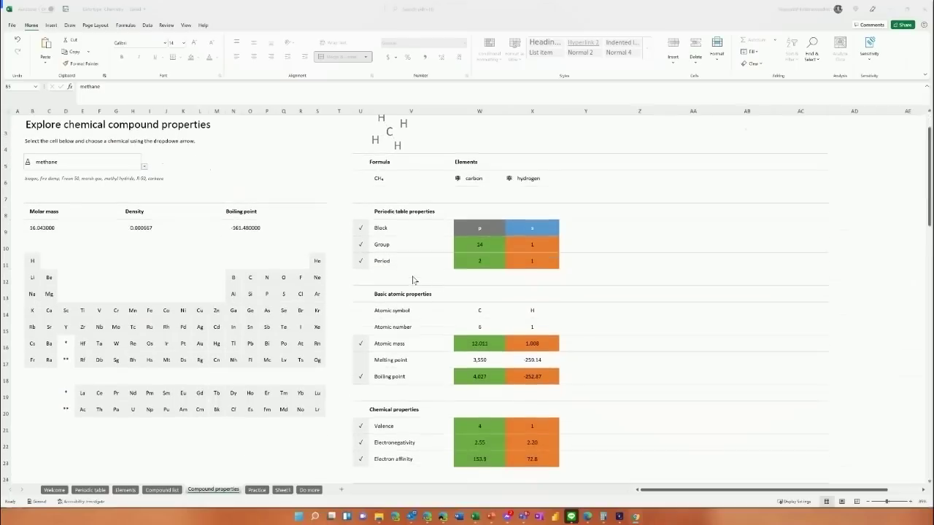
scroll(412, 280, down, 5)
scroll(416, 284, up, 5)
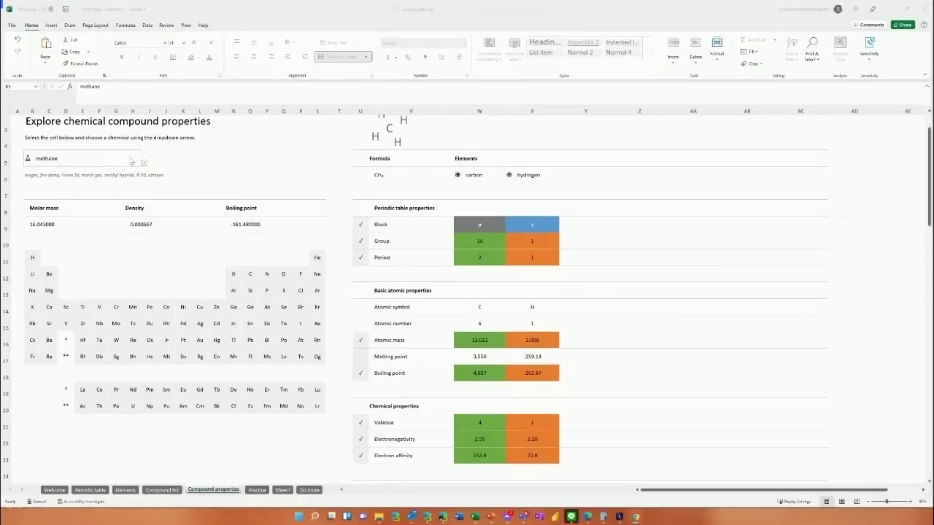
click(145, 165)
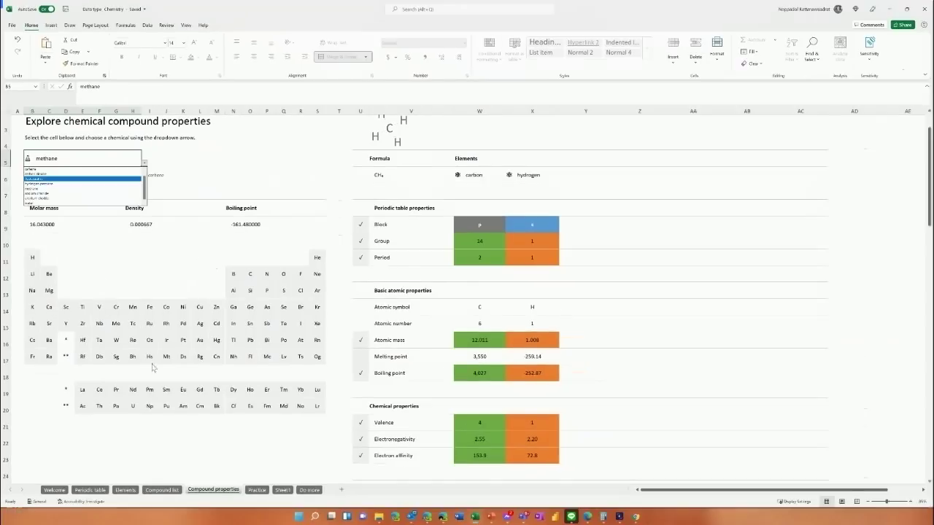
click(163, 491)
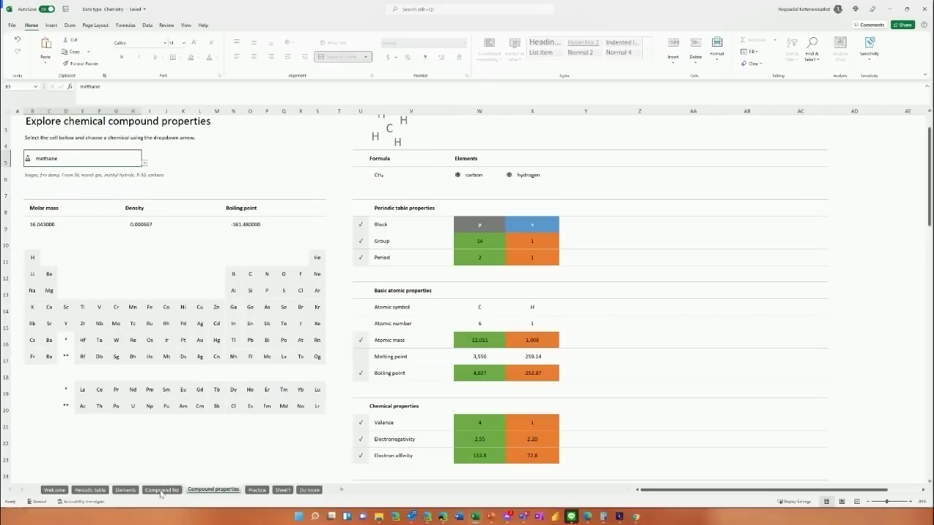
click(162, 491)
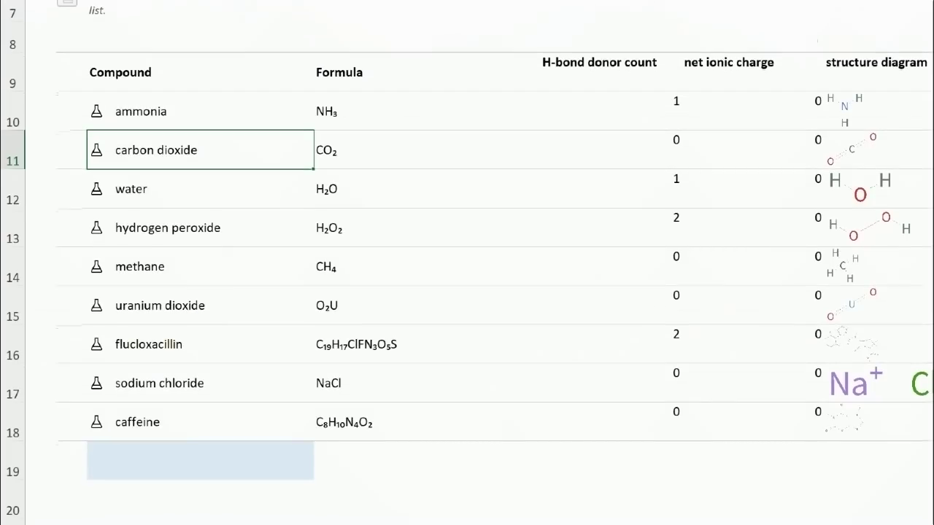
Swap methane for flucloxacillin on the Compound properties sheet and review its property sections.
click(204, 491)
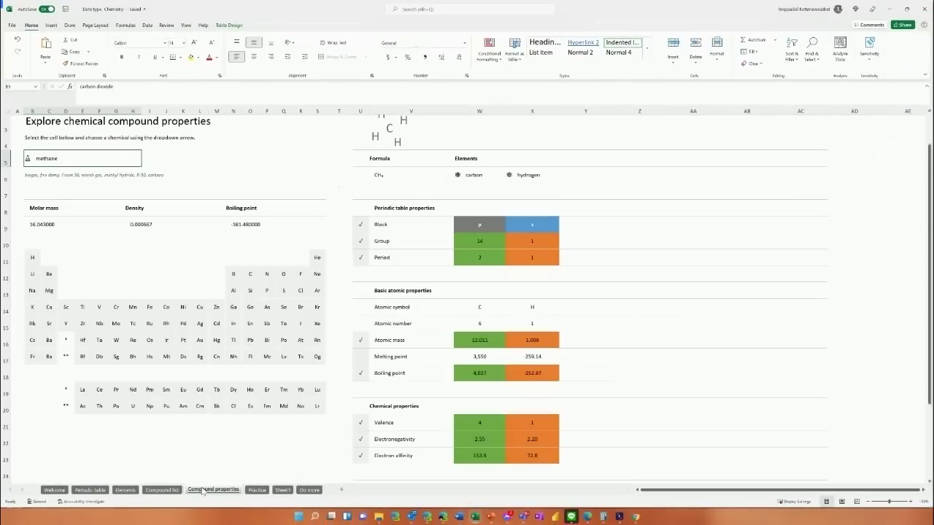
click(135, 159)
click(144, 165)
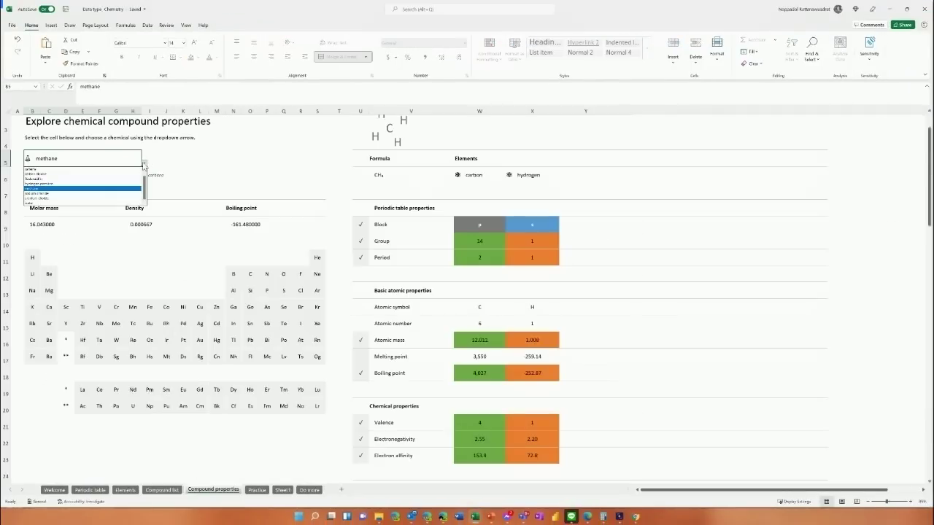
click(57, 179)
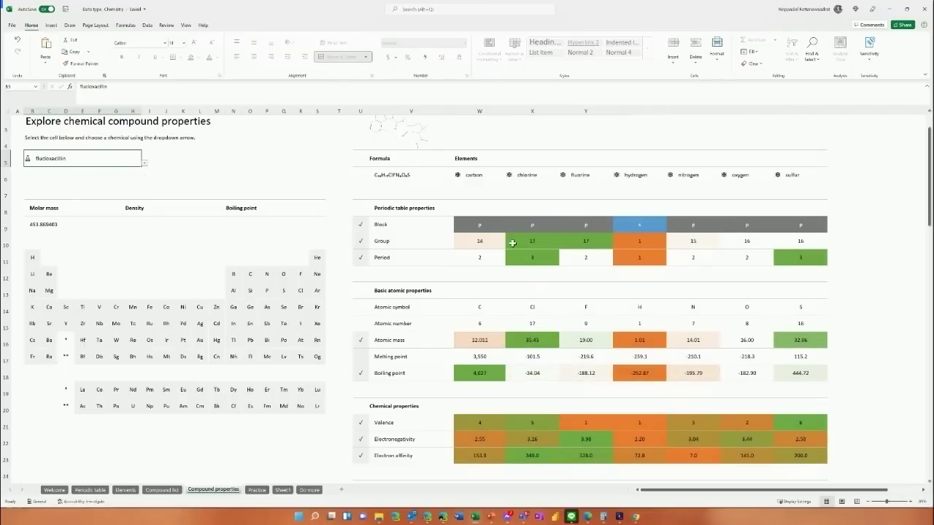
scroll(689, 249, down, 1)
scroll(689, 248, down, 1)
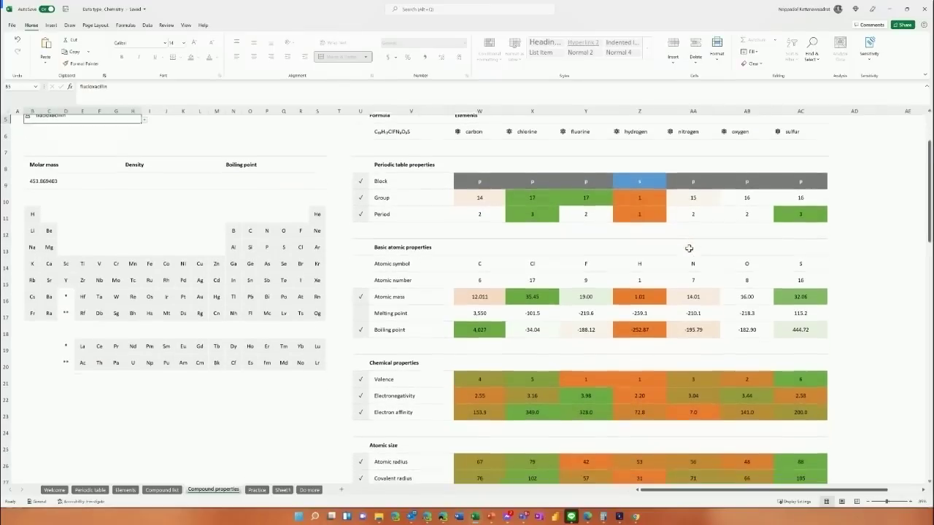
scroll(689, 249, down, 1)
scroll(689, 249, down, 1)
scroll(689, 249, down, 1)
scroll(689, 249, down, 1)
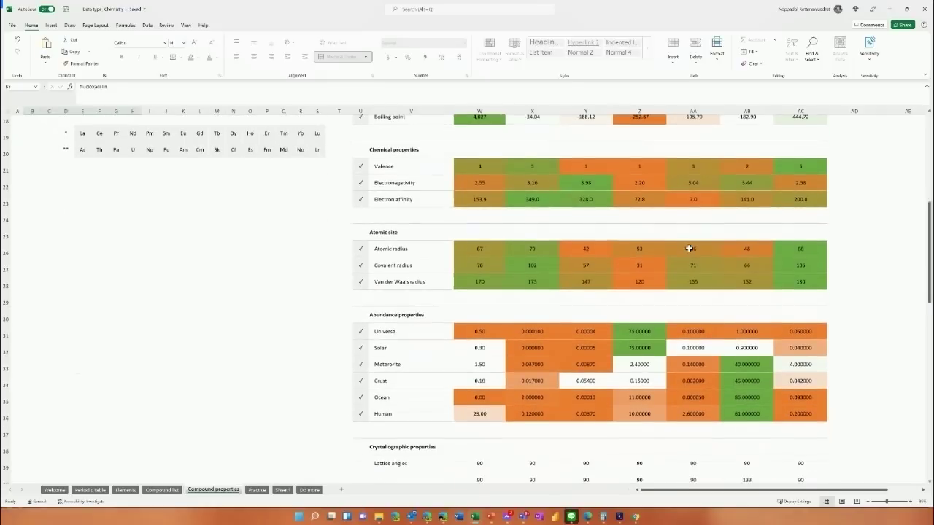
scroll(689, 249, down, 1)
scroll(689, 249, down, 2)
scroll(689, 248, down, 1)
scroll(689, 249, down, 2)
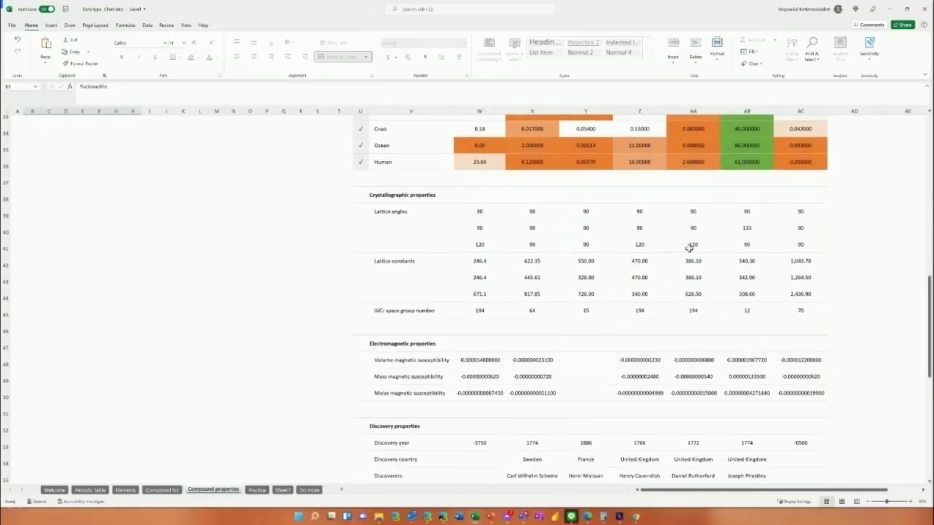
scroll(689, 249, down, 2)
scroll(689, 248, down, 1)
scroll(689, 249, down, 1)
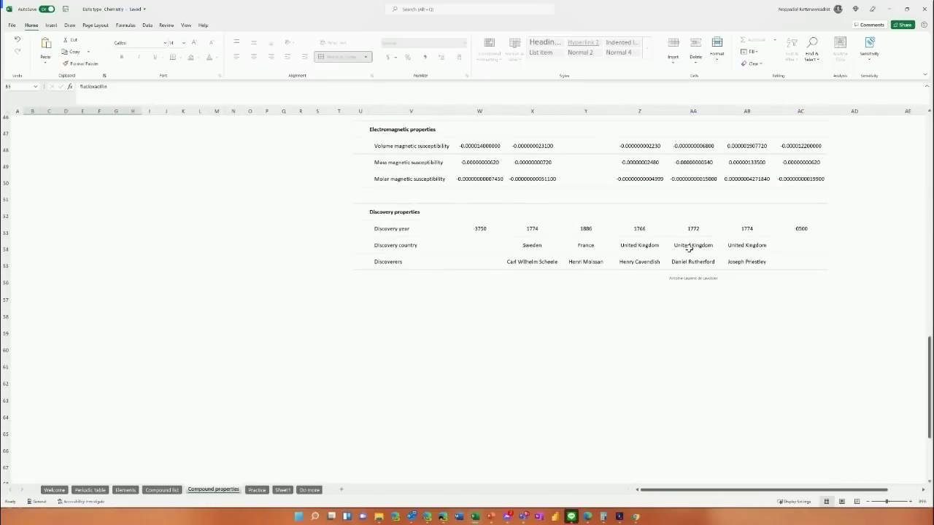
scroll(689, 249, up, 1)
scroll(689, 248, up, 2)
scroll(689, 249, up, 3)
scroll(689, 249, up, 2)
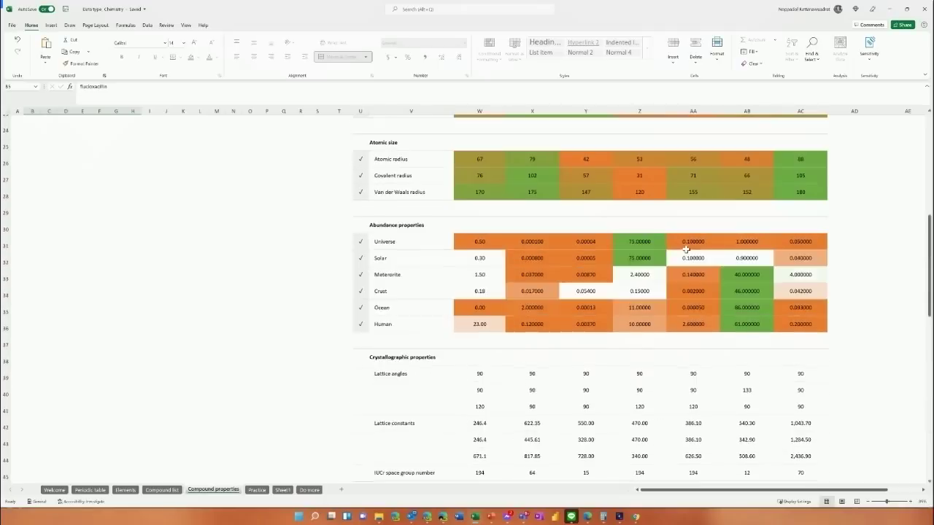
scroll(686, 248, up, 5)
scroll(621, 233, up, 1)
scroll(559, 234, up, 2)
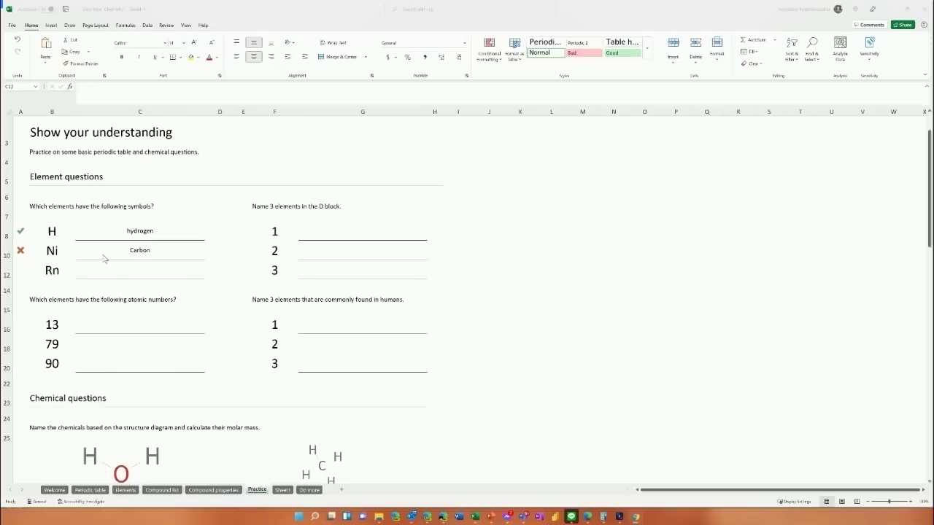
Replace the Rn symbol in B12 with O and answer it as Oxygen in C12.
click(108, 236)
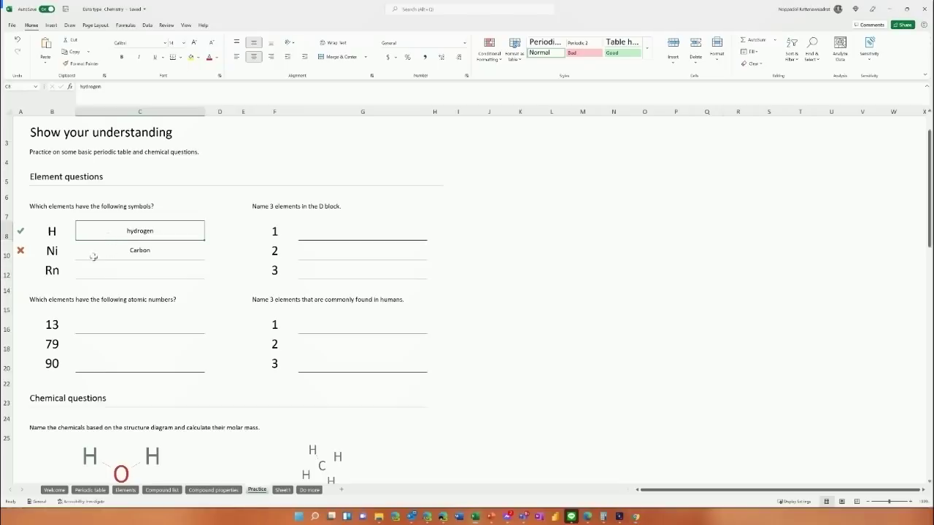
click(54, 273)
text(O)
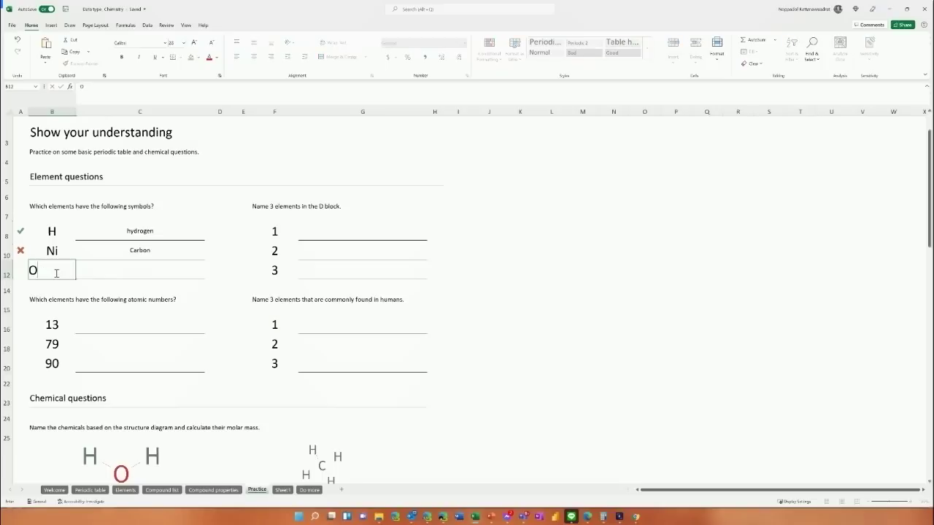
key(Return)
key(Up)
key(Right)
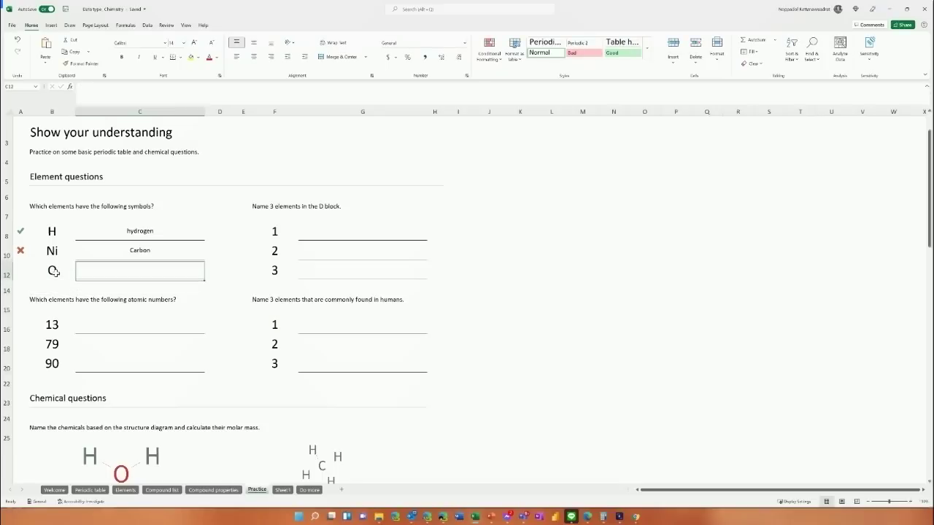
text(o)
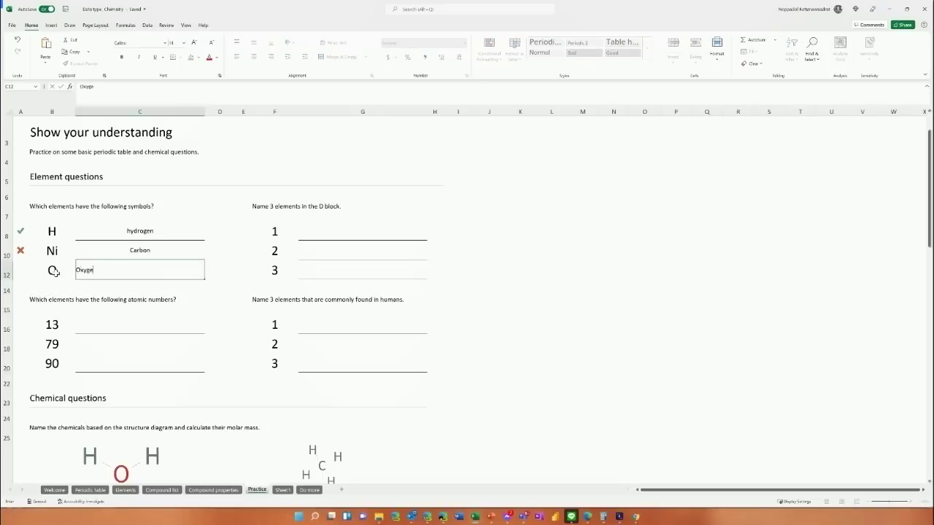
key(Return)
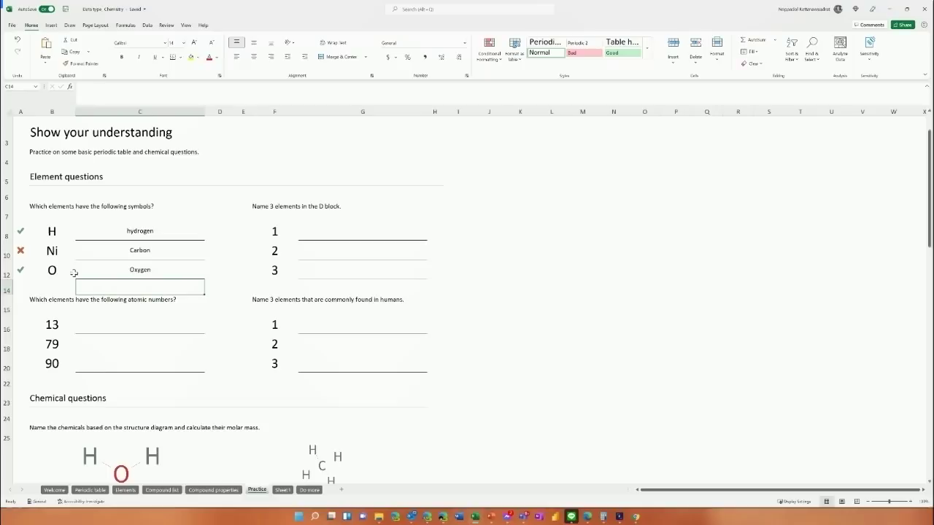
Enter Carbon in G16 as the first human-element answer.
click(346, 324)
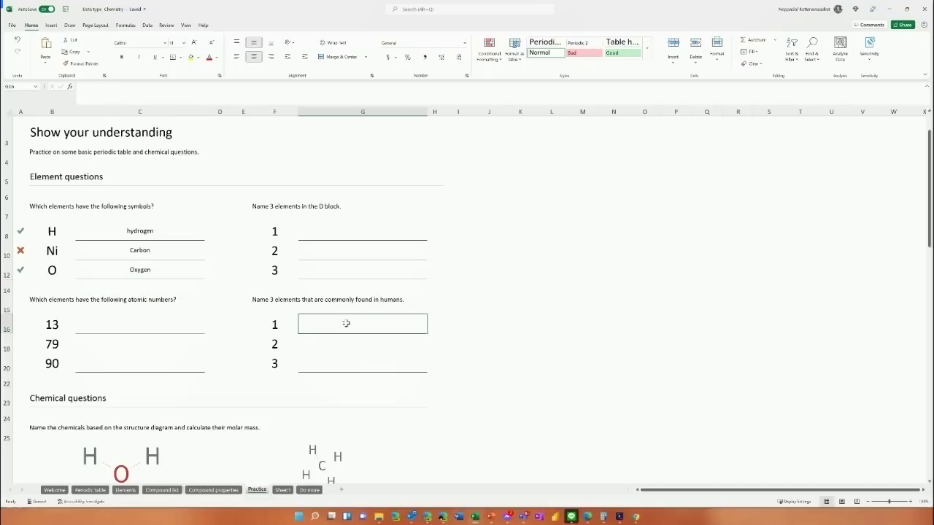
text(c)
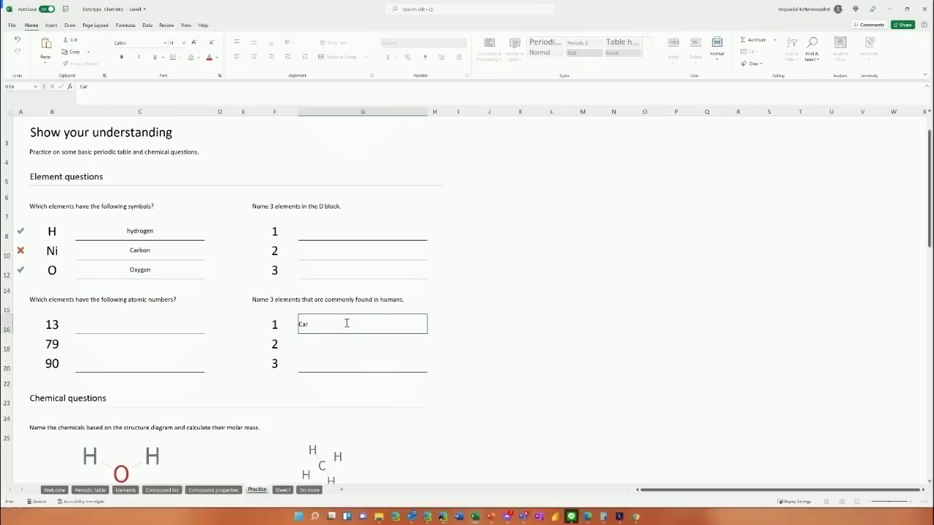
text(n)
key(Return)
scroll(346, 324, down, 1)
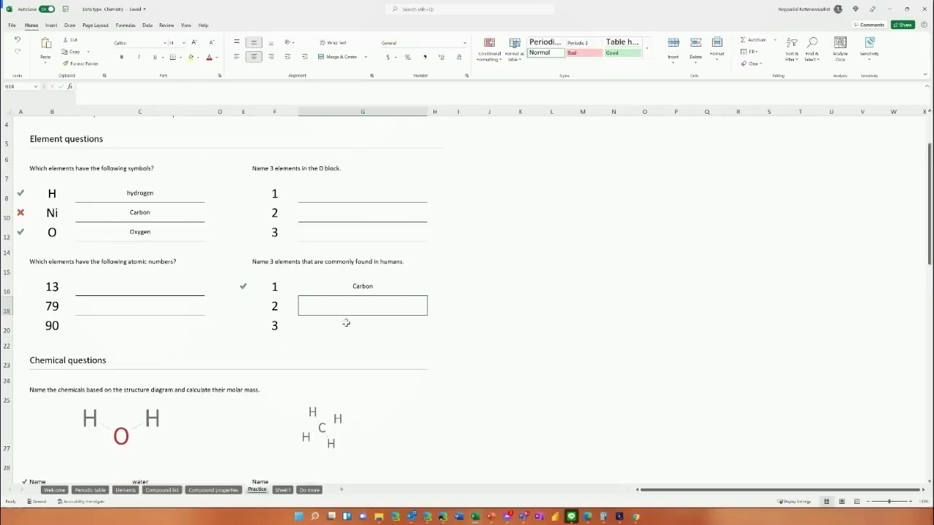
scroll(346, 322, down, 1)
scroll(346, 322, down, 1)
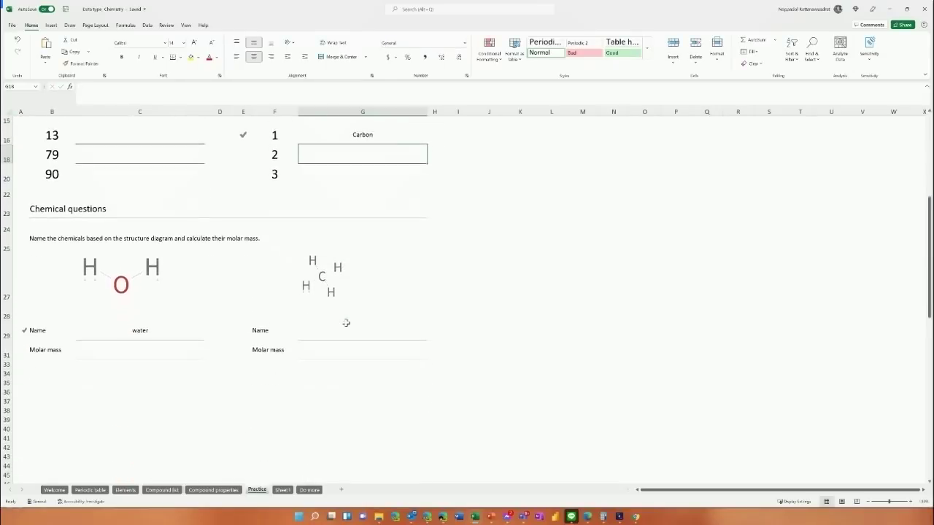
scroll(346, 322, up, 2)
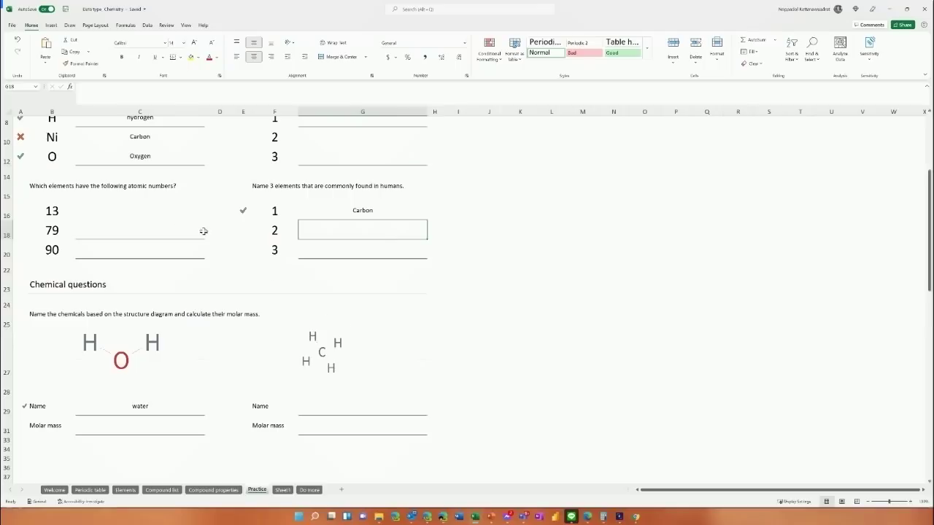
scroll(203, 231, up, 1)
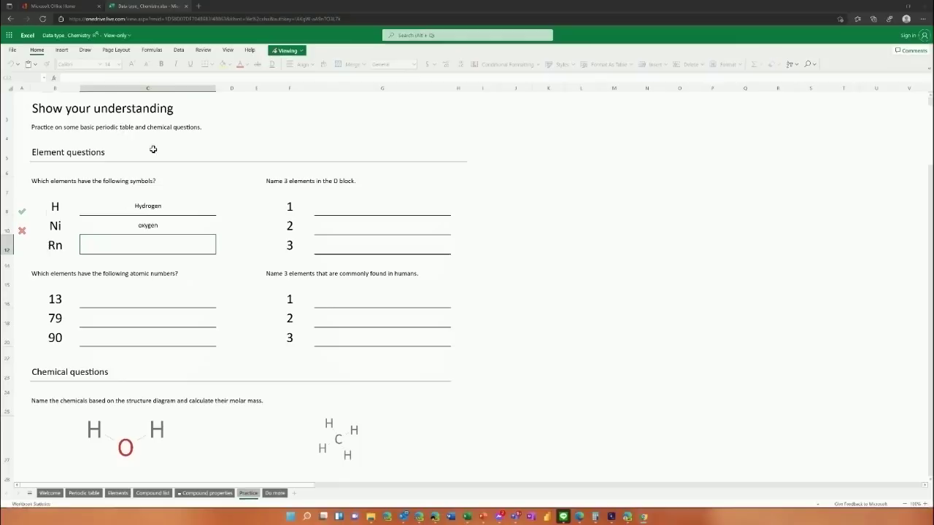
Show the Periodic table sheet colour-coded by Atomic Mass, with hydrogen at 1.008.
click(83, 493)
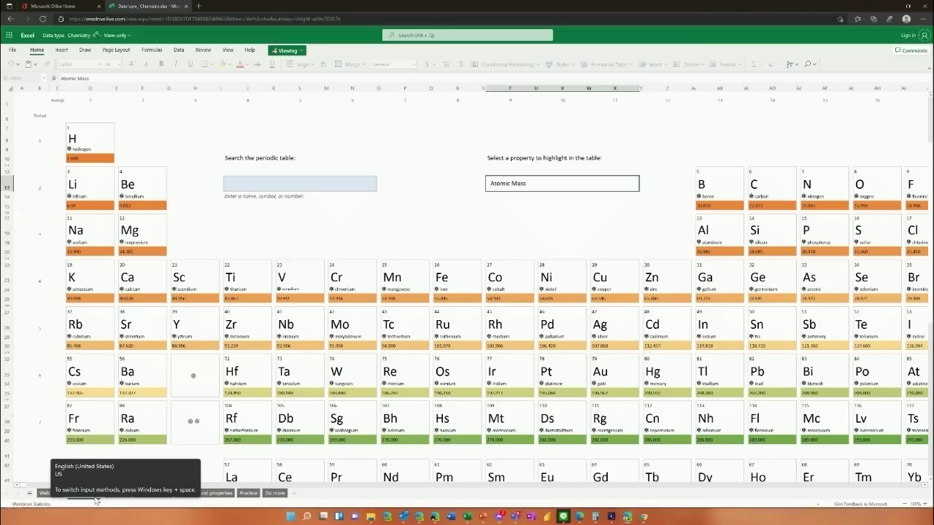
click(635, 184)
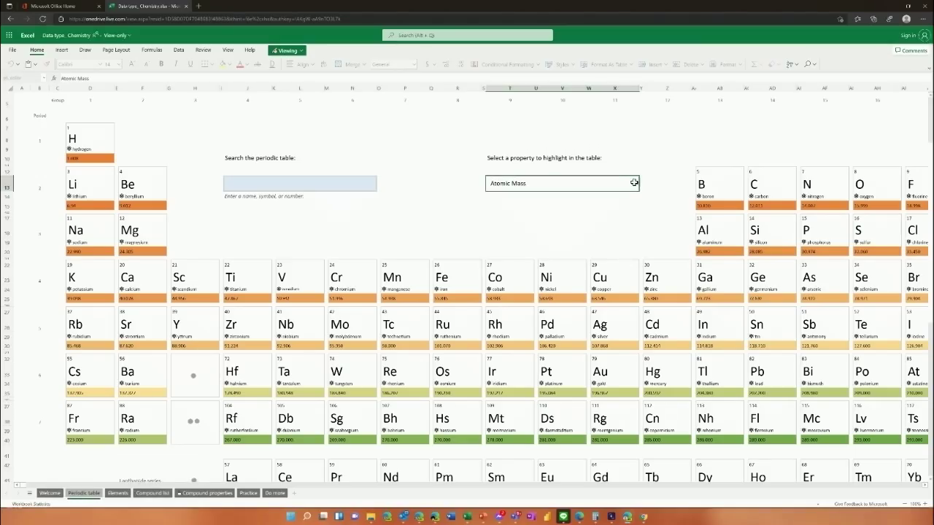
click(625, 183)
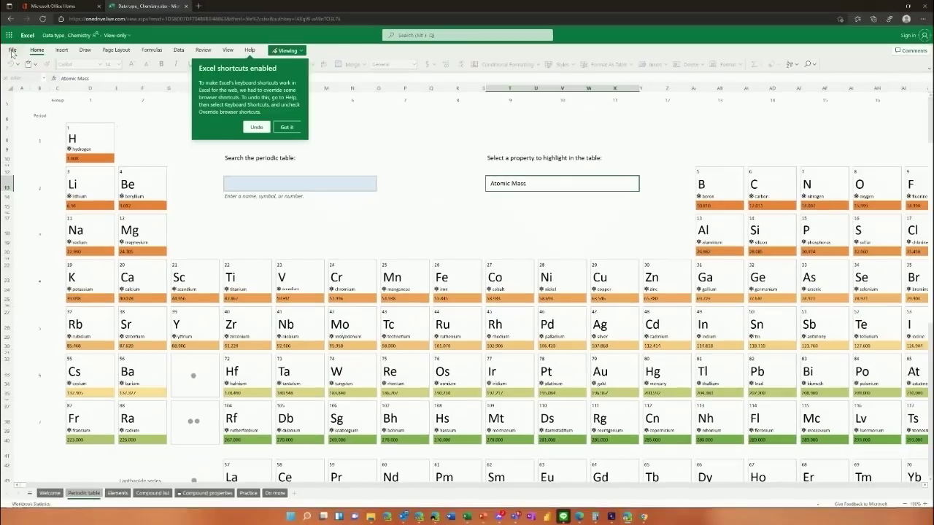
Download a copy of the Chemistry workbook through File > Save As > Download a Copy.
click(13, 50)
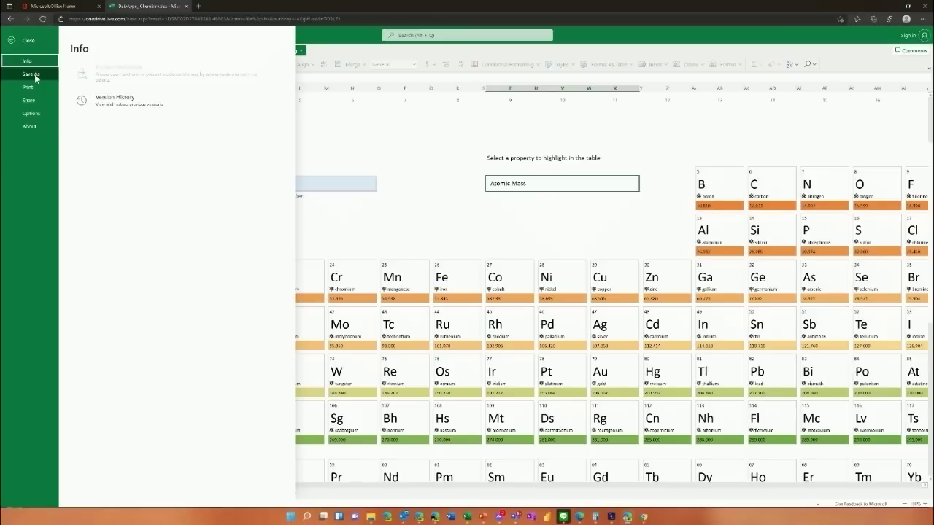
click(31, 74)
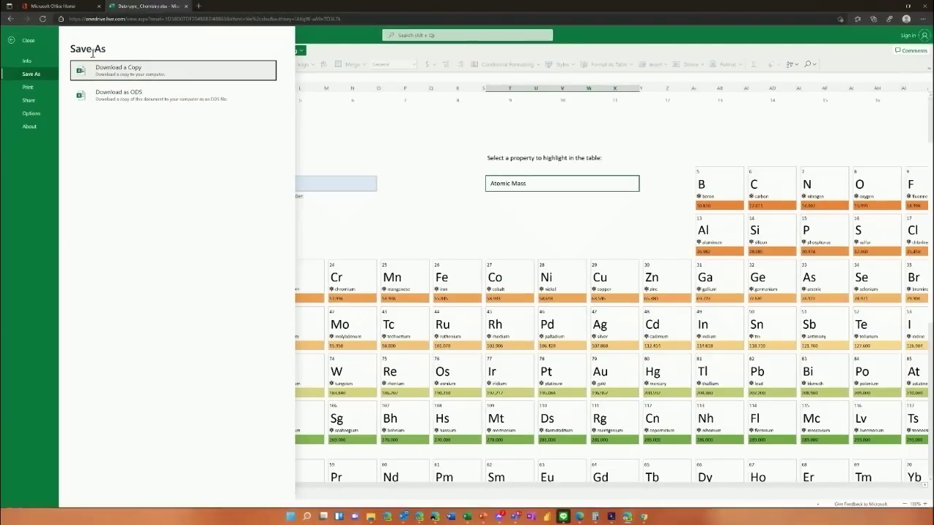
click(105, 69)
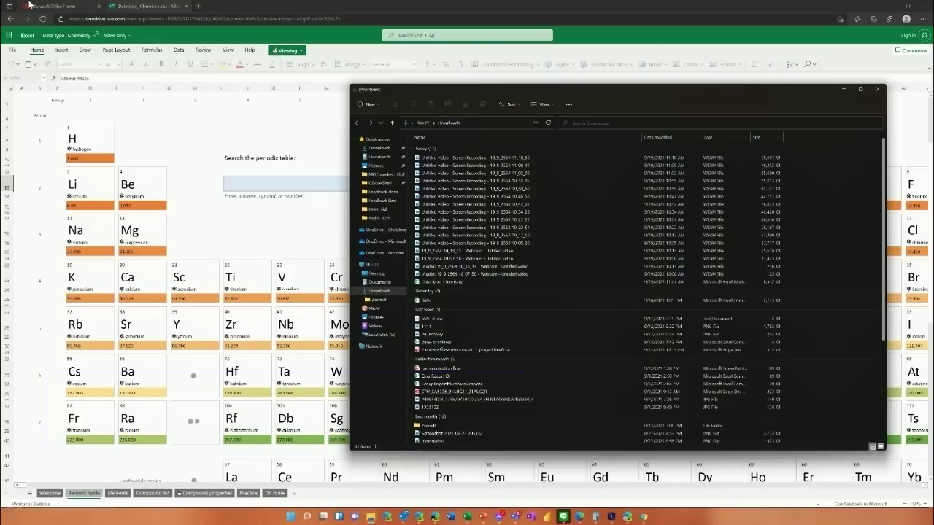
Upload Data type_Chemistry.xlsx from Downloads into OneDrive's My files and open it in Excel for the web.
click(73, 9)
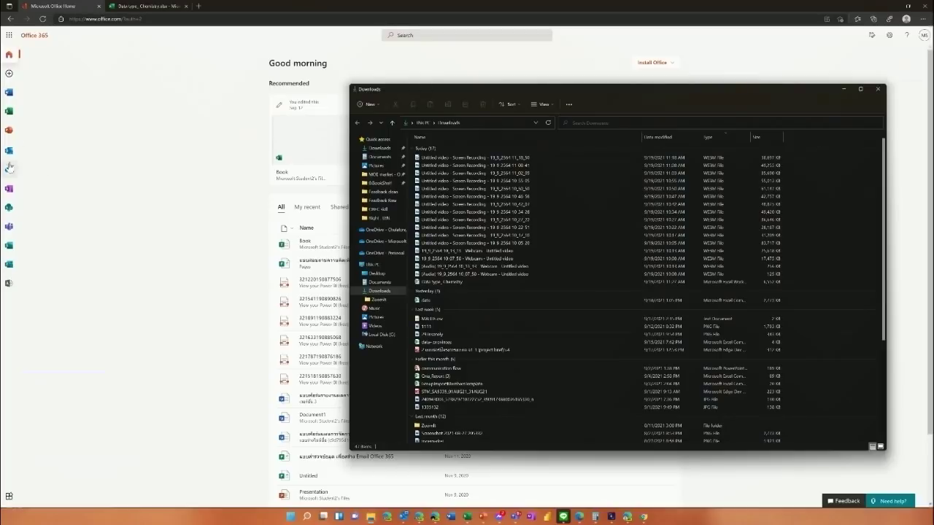
click(8, 171)
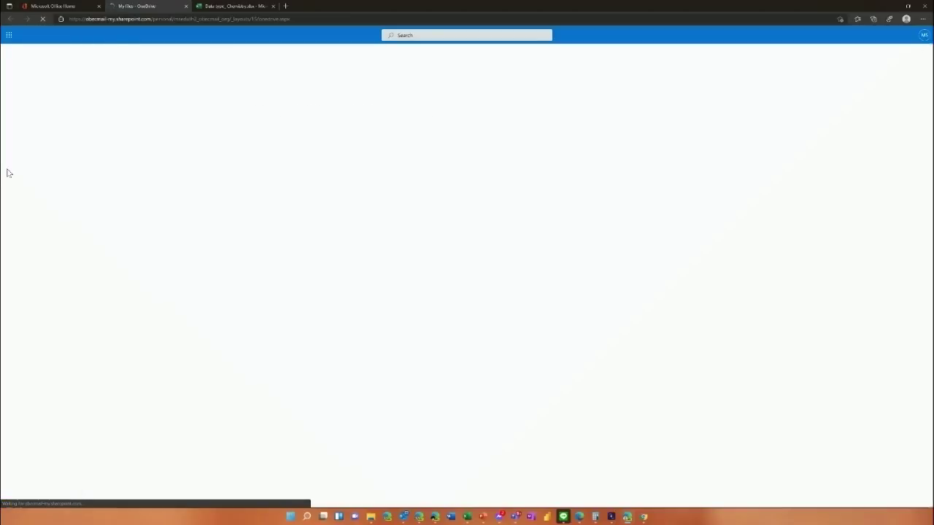
key(alt+Tab)
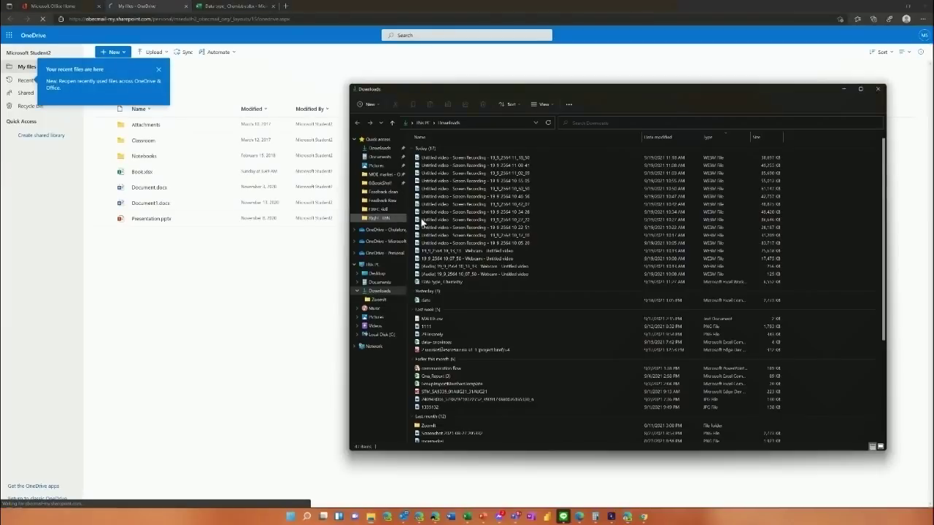
drag(438, 283, 251, 284)
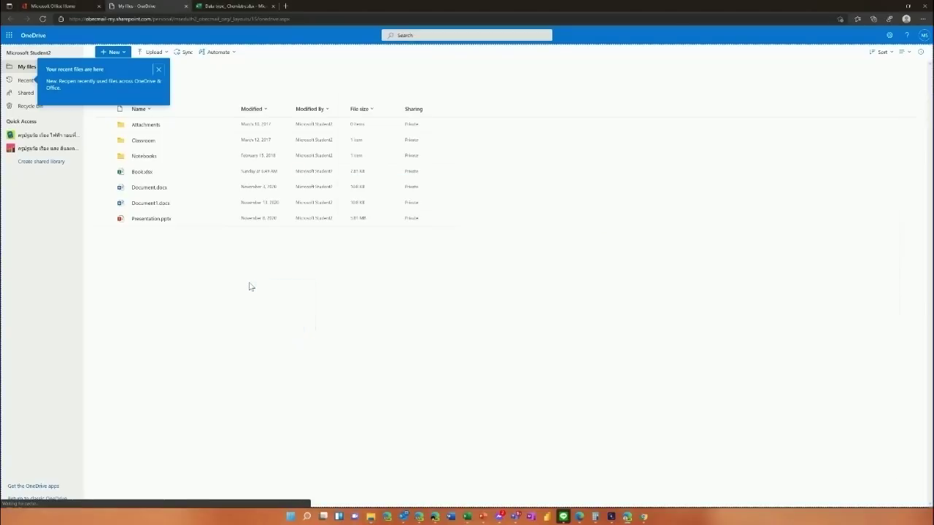
click(157, 73)
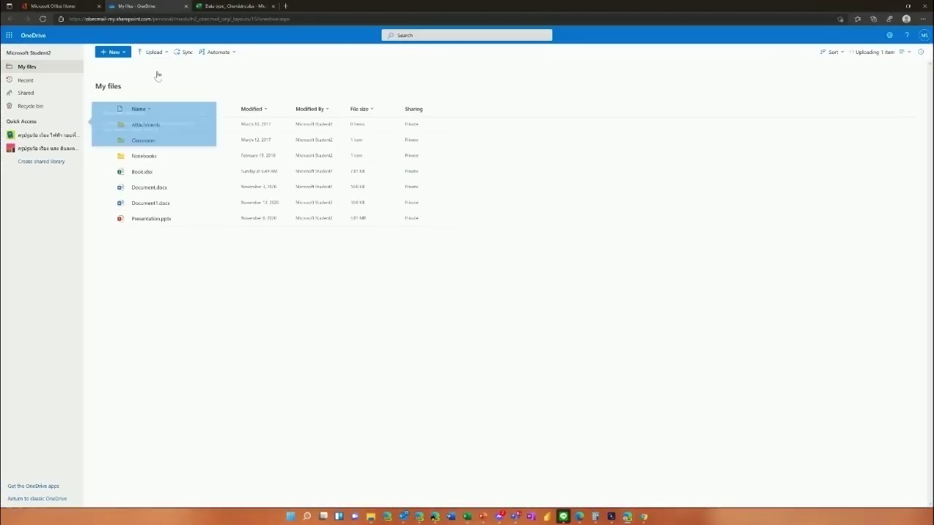
click(209, 114)
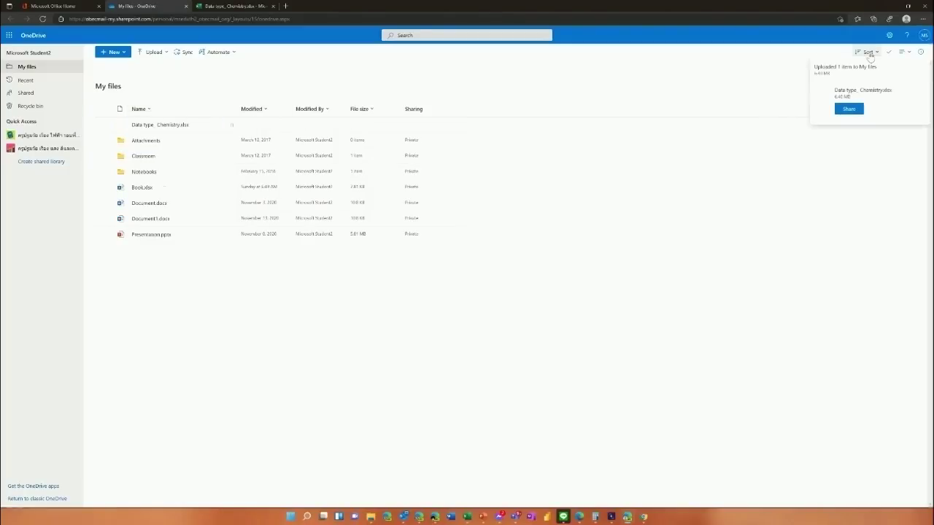
click(164, 126)
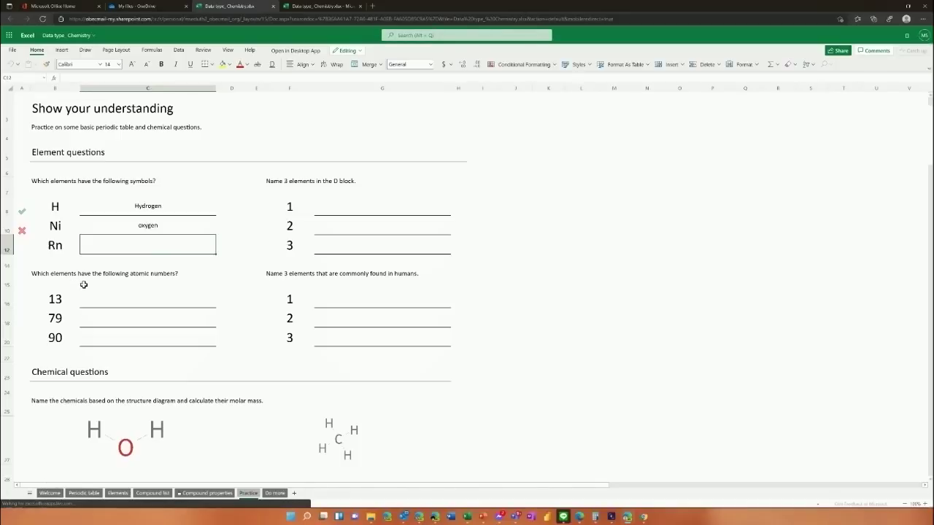
Replace Rn with O in B12, answer Oxygen in C12, then view the Periodic table sheet.
click(57, 247)
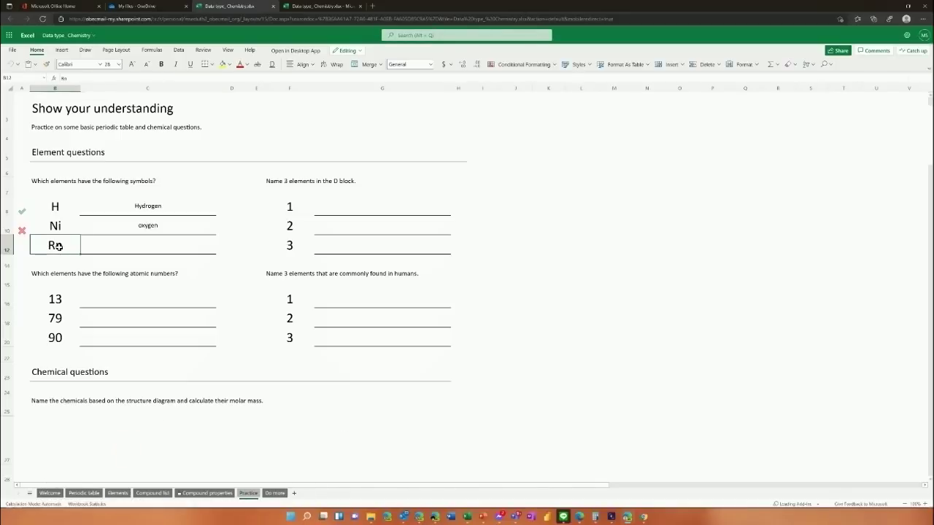
text(O)
key(Return)
click(140, 247)
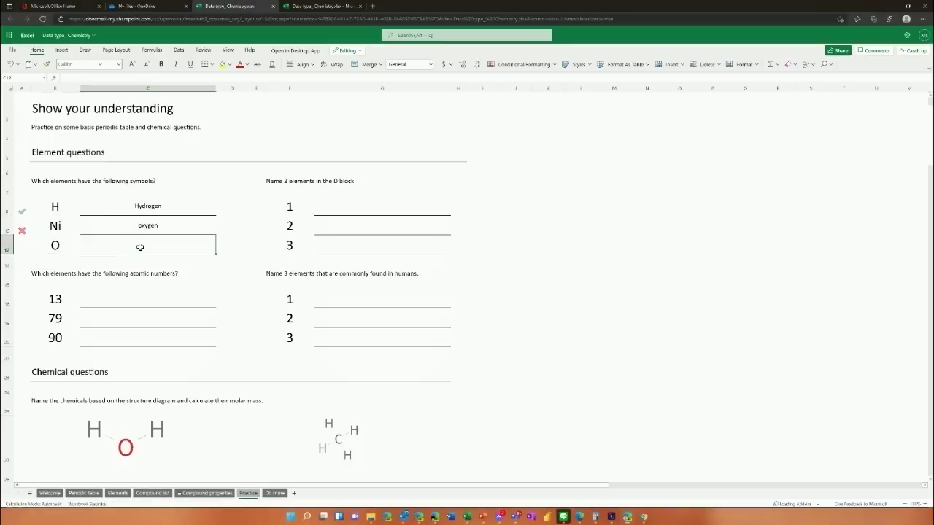
text(O)
key(Return)
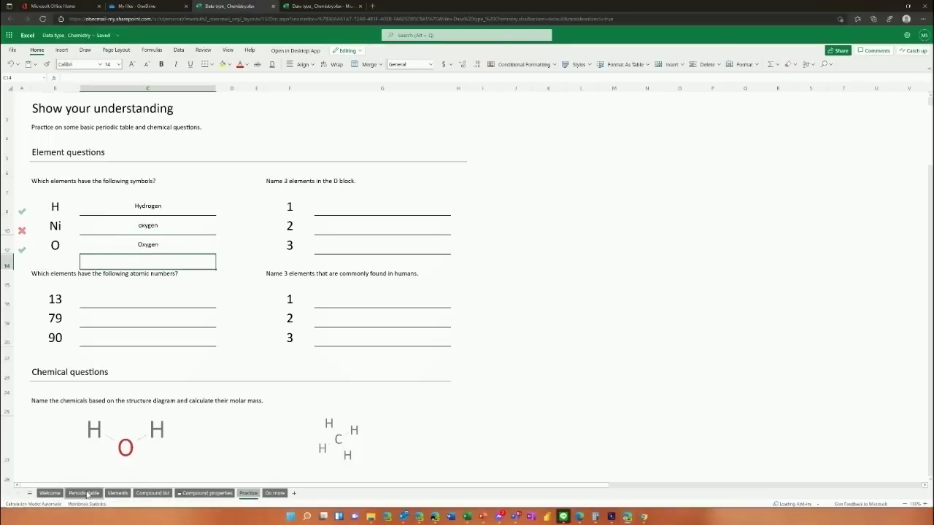
click(84, 494)
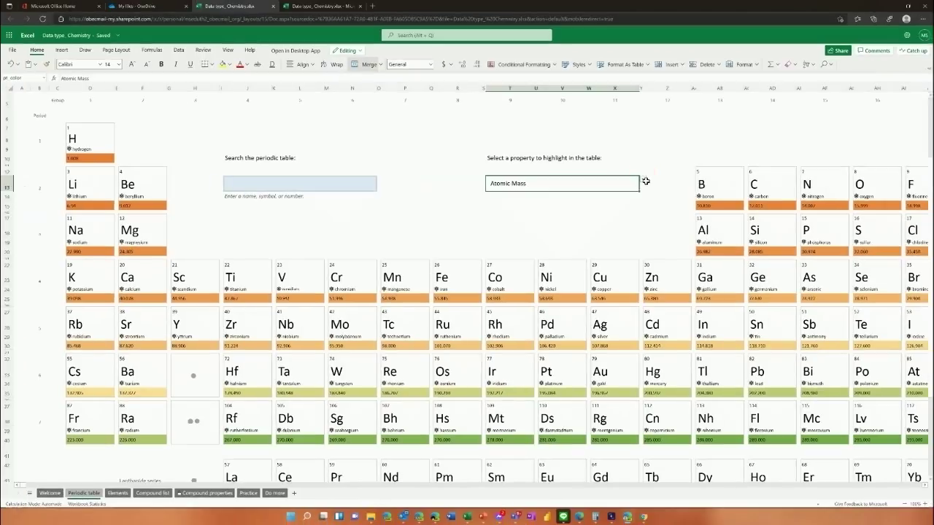
Recolour the periodic table by Boiling Point and browse the Data tab's linked data types.
click(643, 183)
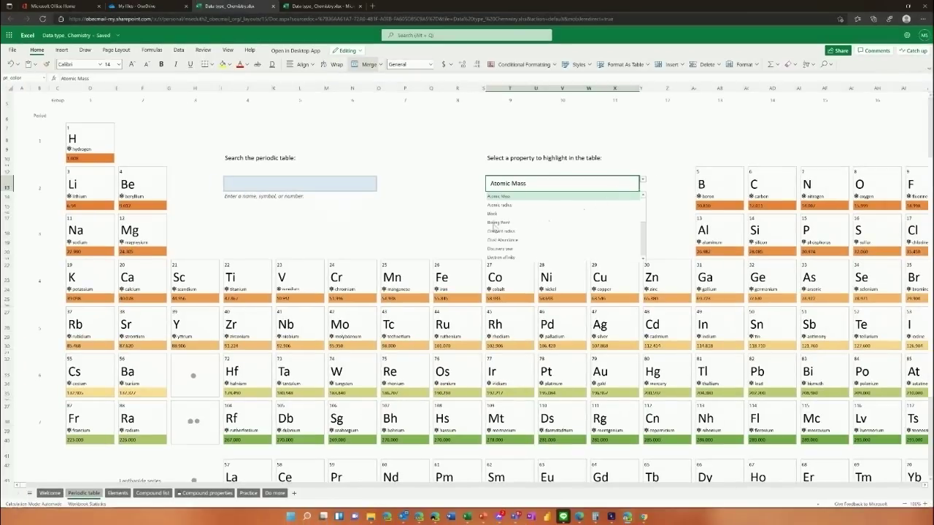
click(497, 222)
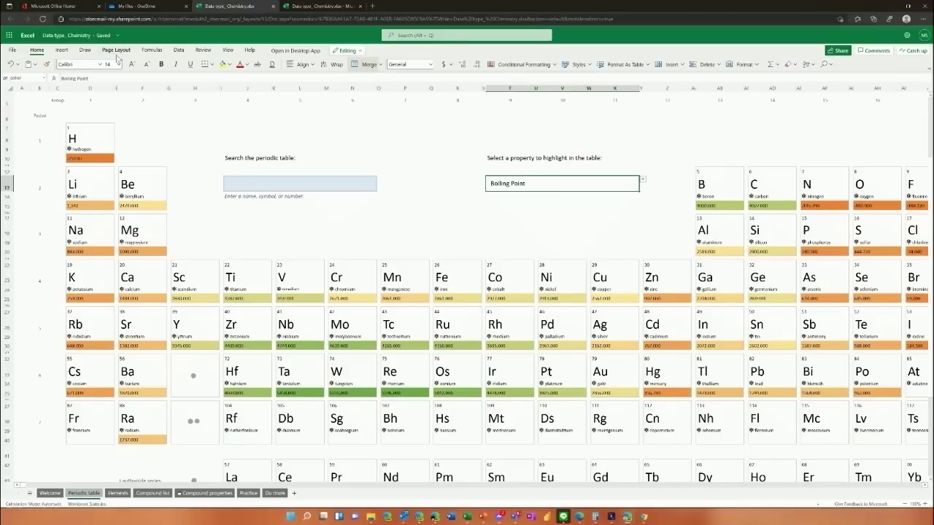
click(183, 52)
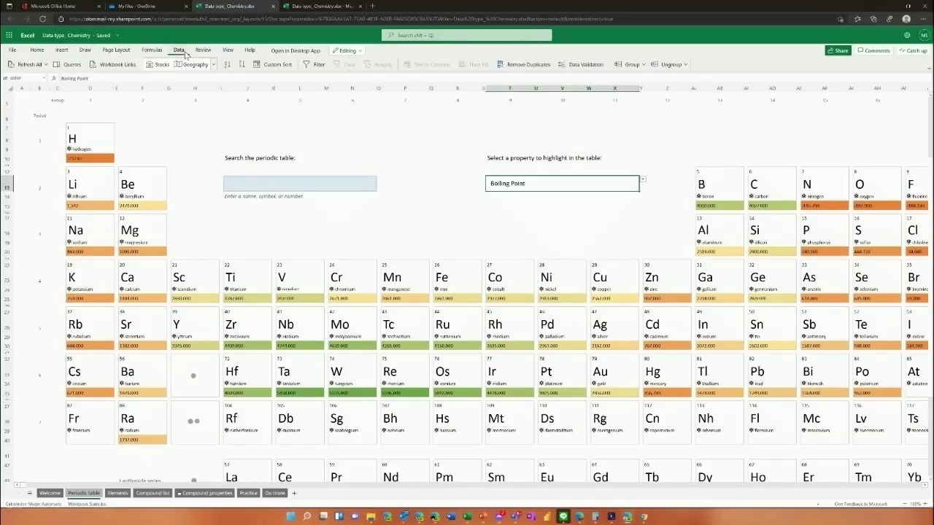
click(215, 65)
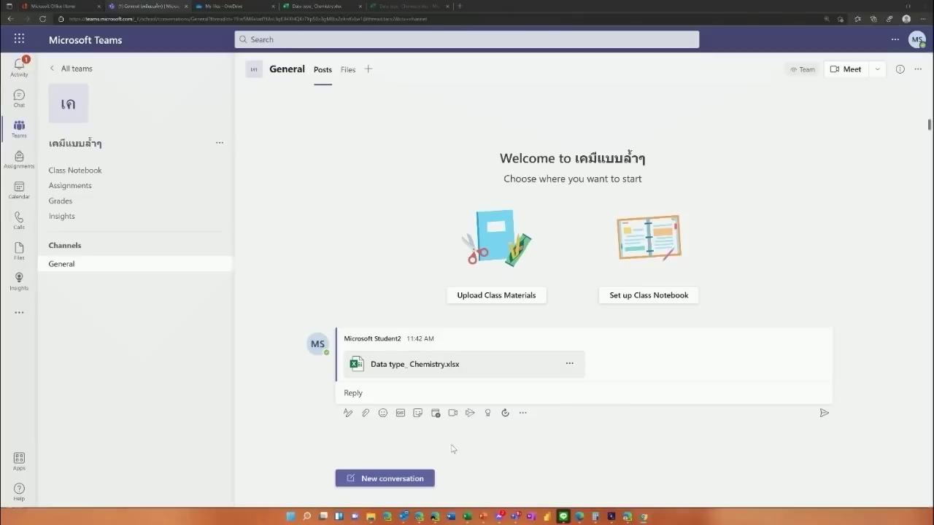
mouse_move(464, 364)
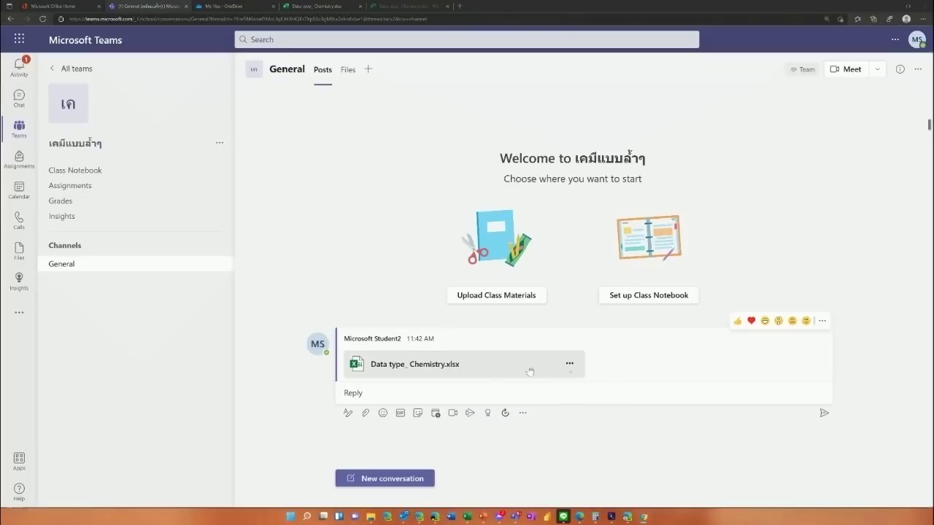
Open the posted Data type_ Chemistry.xlsx in Teams, switch its highlight from Atomic Mass to Boiling Point, and close it.
click(492, 373)
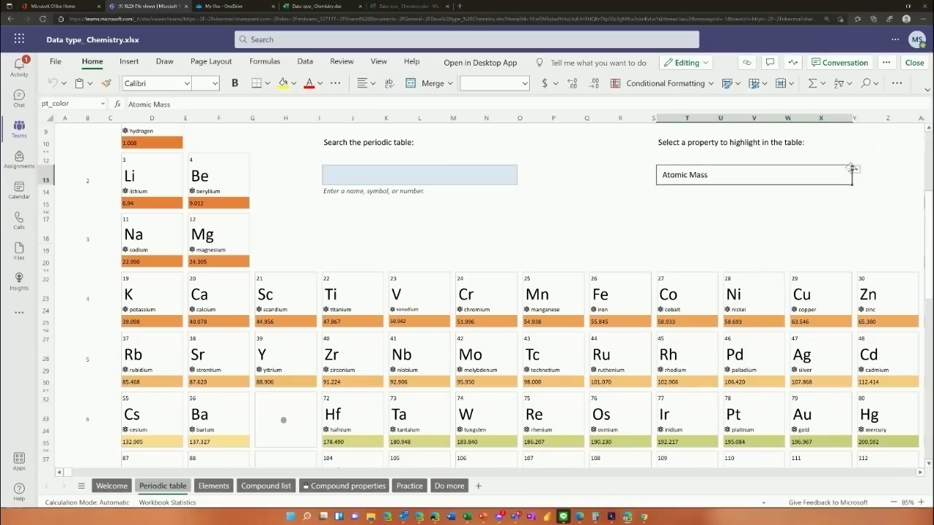
click(850, 169)
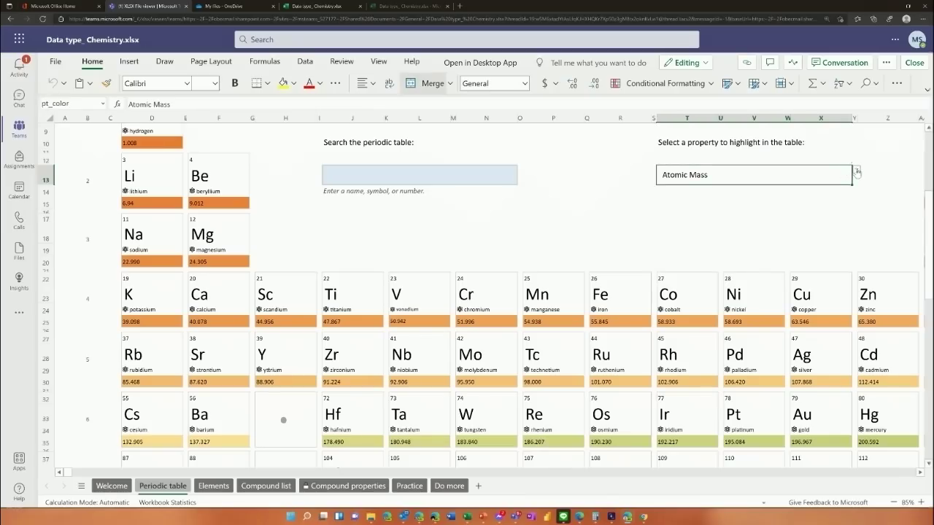
click(857, 170)
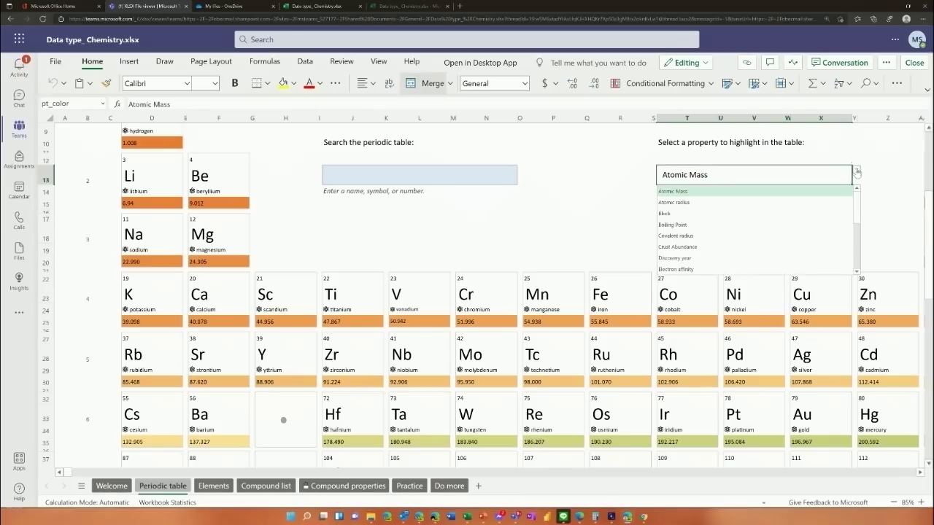
click(673, 225)
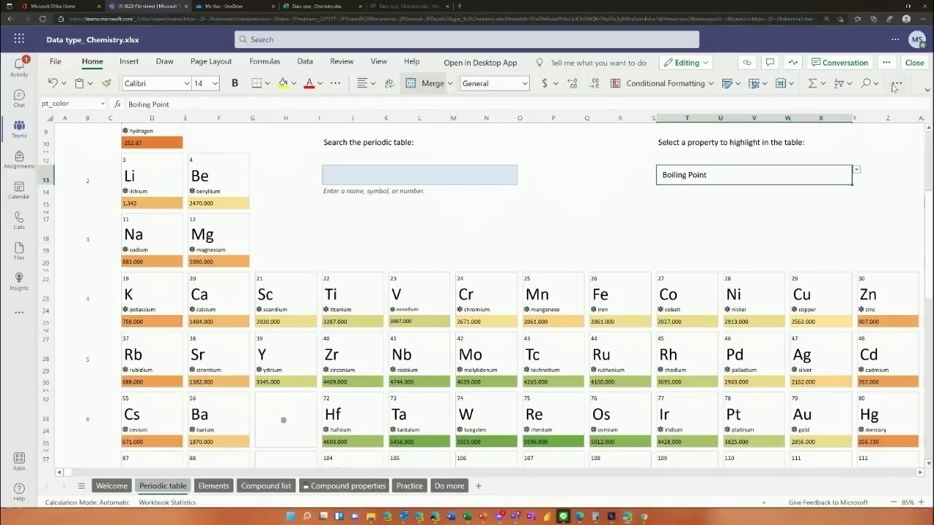
click(912, 64)
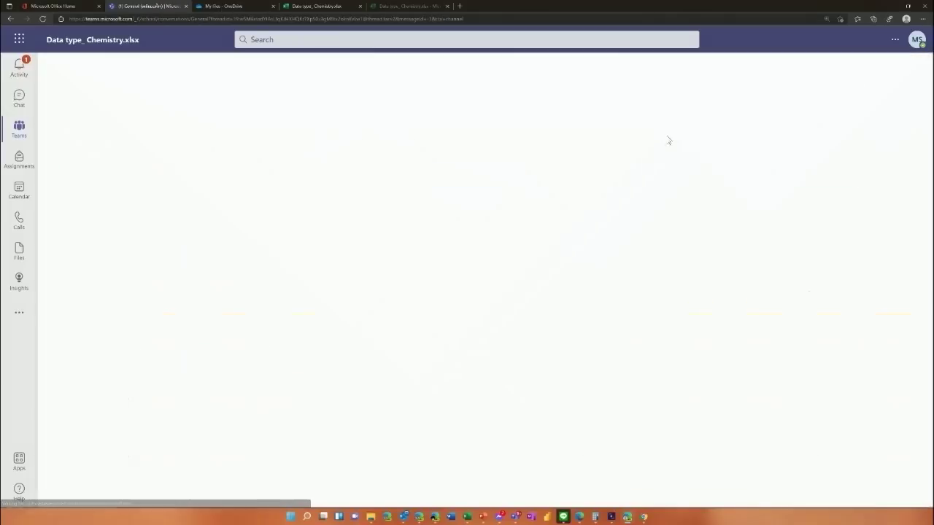
mouse_move(415, 364)
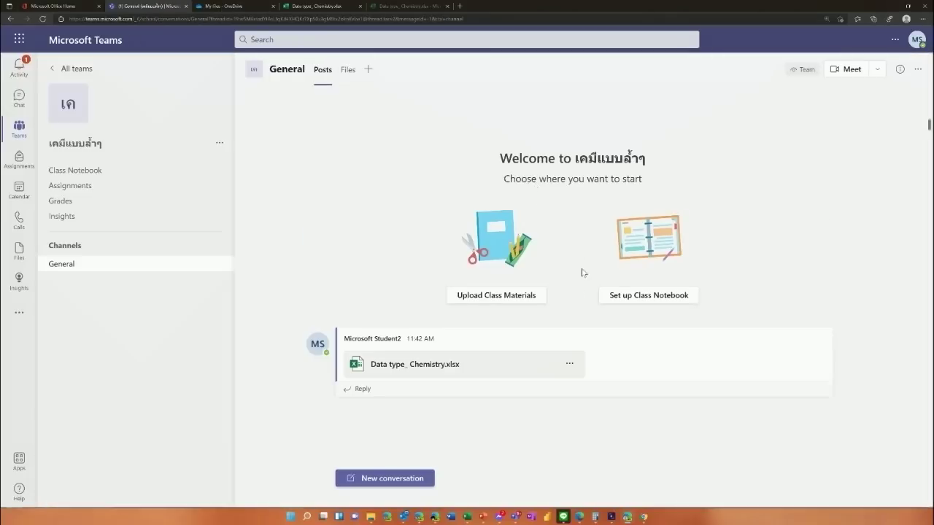
Make the posted Data type_ Chemistry.xlsx a tab in the General channel.
click(572, 368)
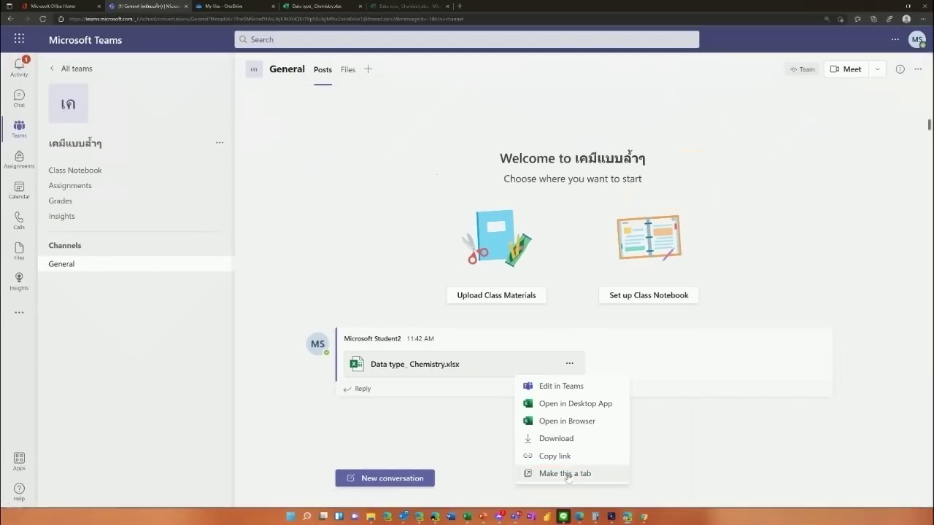
click(554, 504)
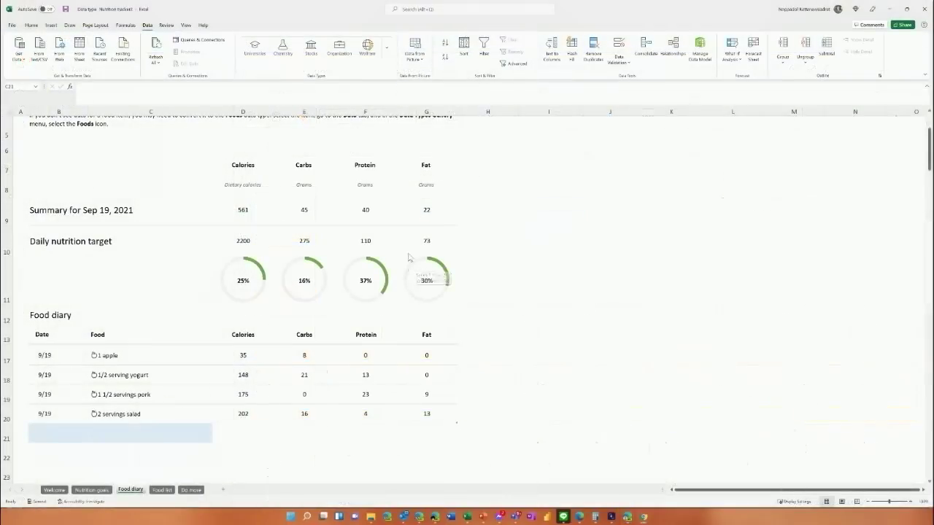
Expand the Data Types gallery to show every type, including Wolfram Foods and Animals.
click(386, 53)
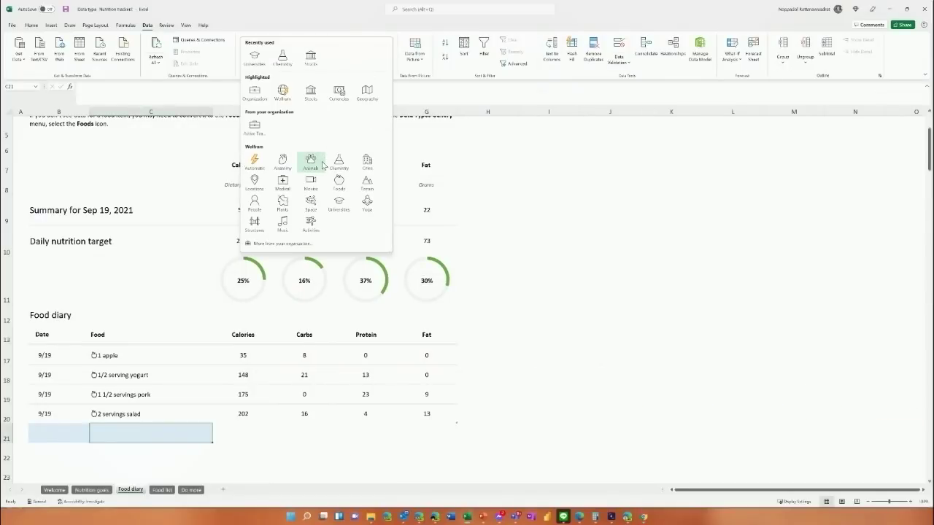